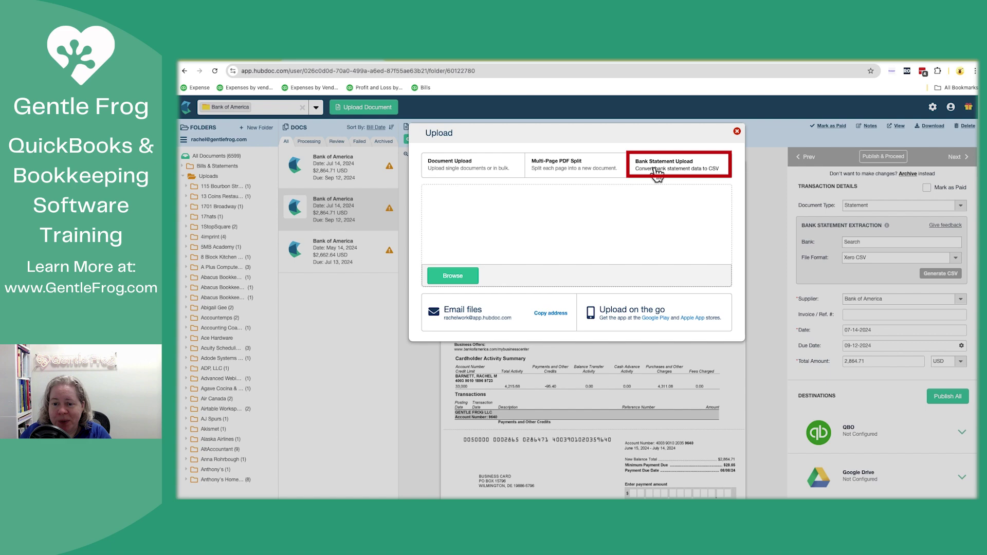
- Upload eStmt_2024-07-14.pdf from Downloads into Hubdoc and clear the finished upload from the list
{"action": "left_click", "coordinate": [454, 278]}
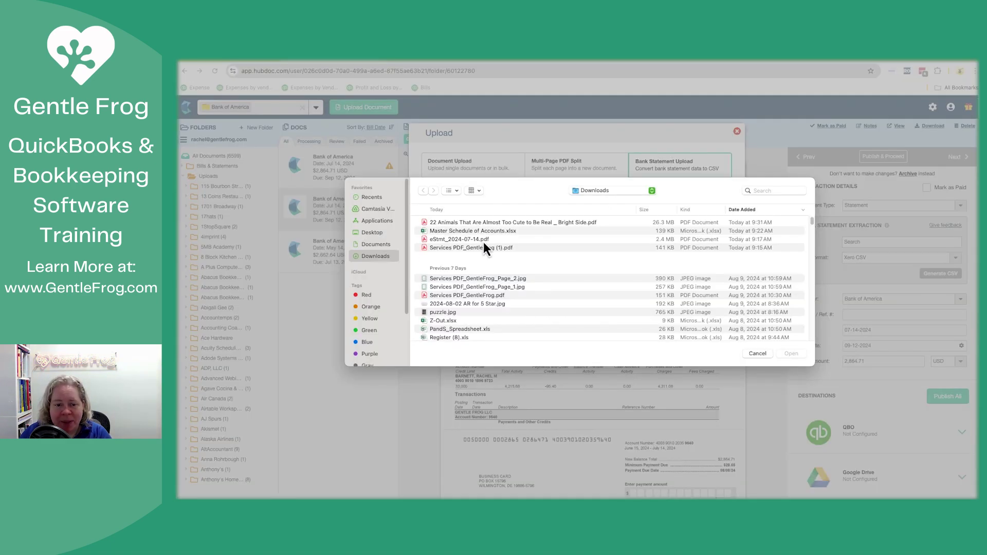
{"action": "left_click", "coordinate": [483, 240]}
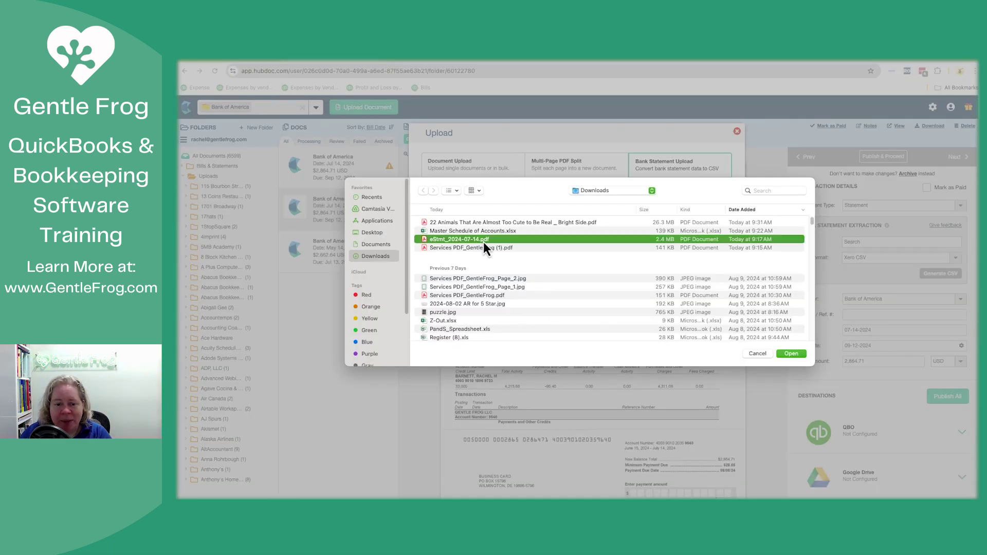
{"action": "left_click", "coordinate": [797, 355]}
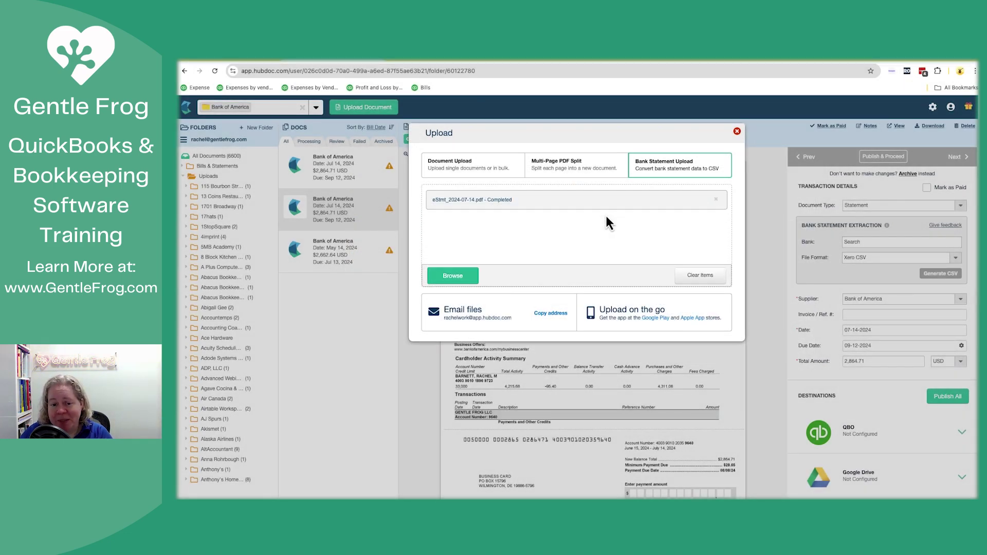
{"action": "left_click", "coordinate": [704, 277]}
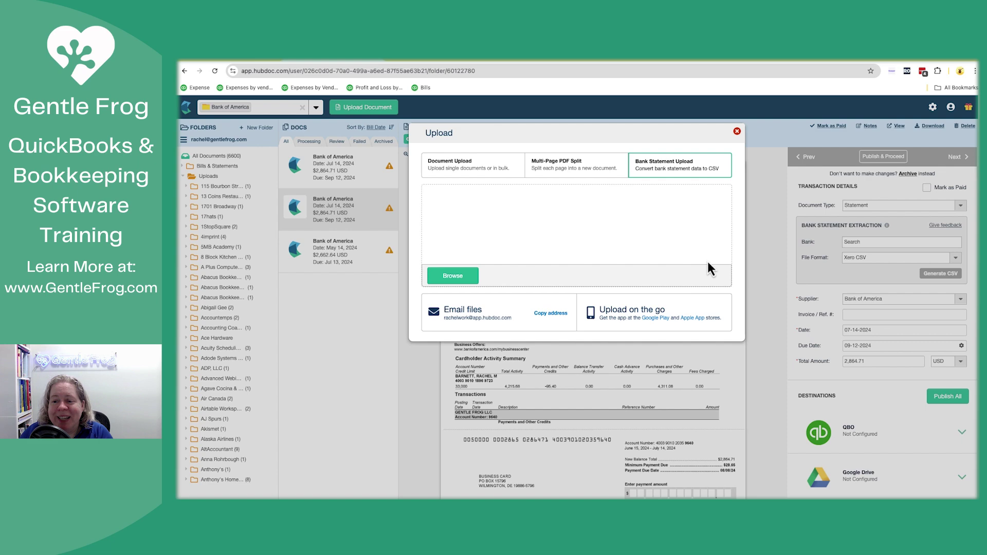
- Show All Documents and open the newly uploaded Bank of America statement among the Bank of America entries
{"action": "left_click", "coordinate": [737, 132]}
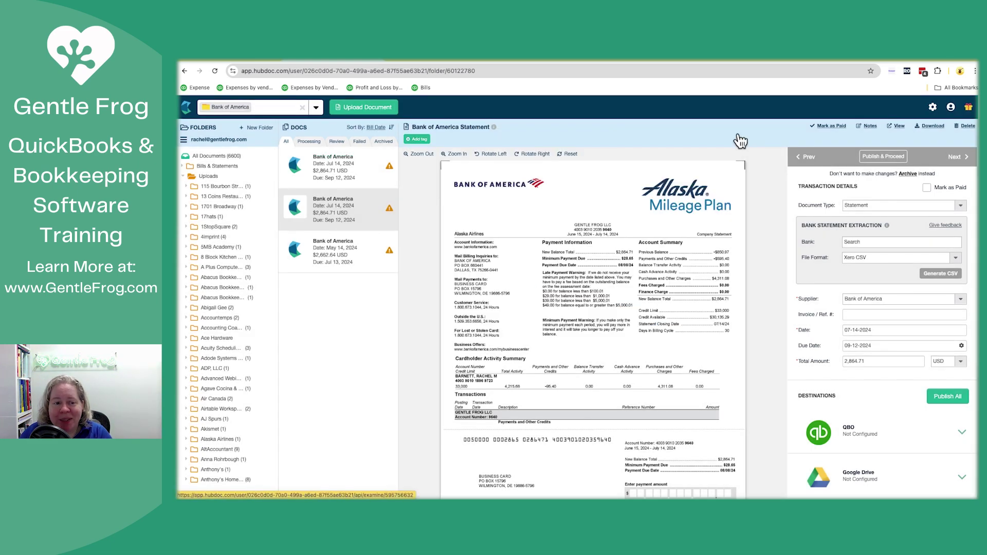
{"action": "left_click", "coordinate": [229, 157]}
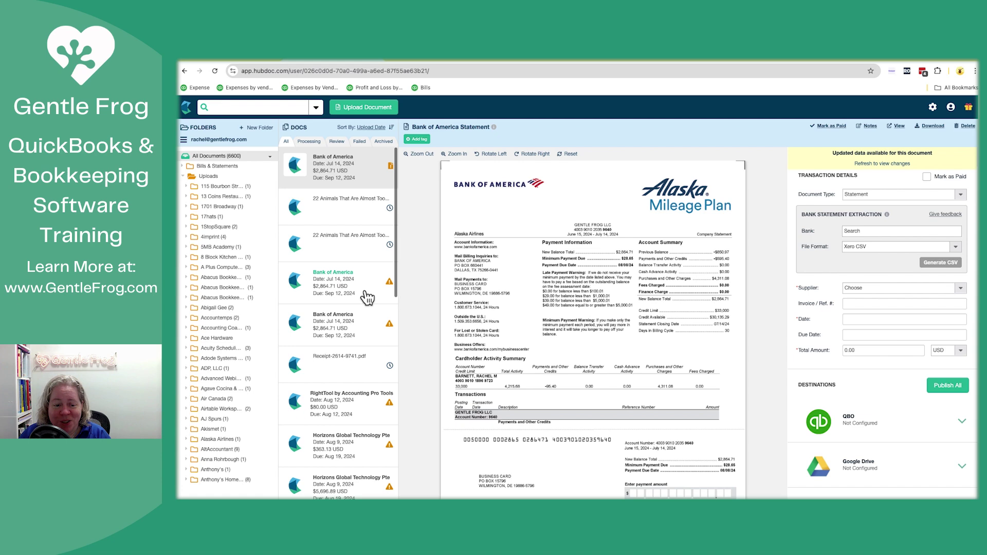
{"action": "left_click", "coordinate": [363, 322]}
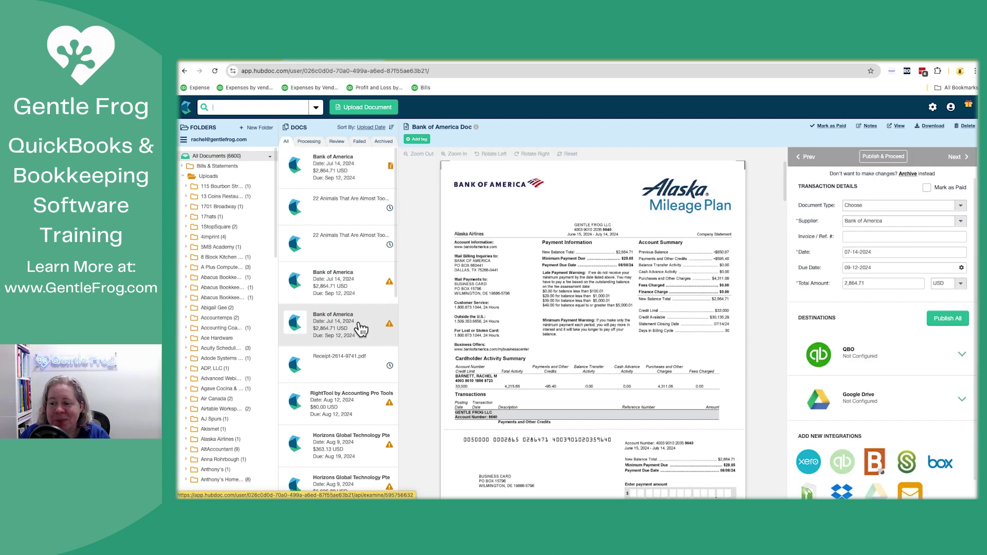
{"action": "left_click", "coordinate": [364, 292]}
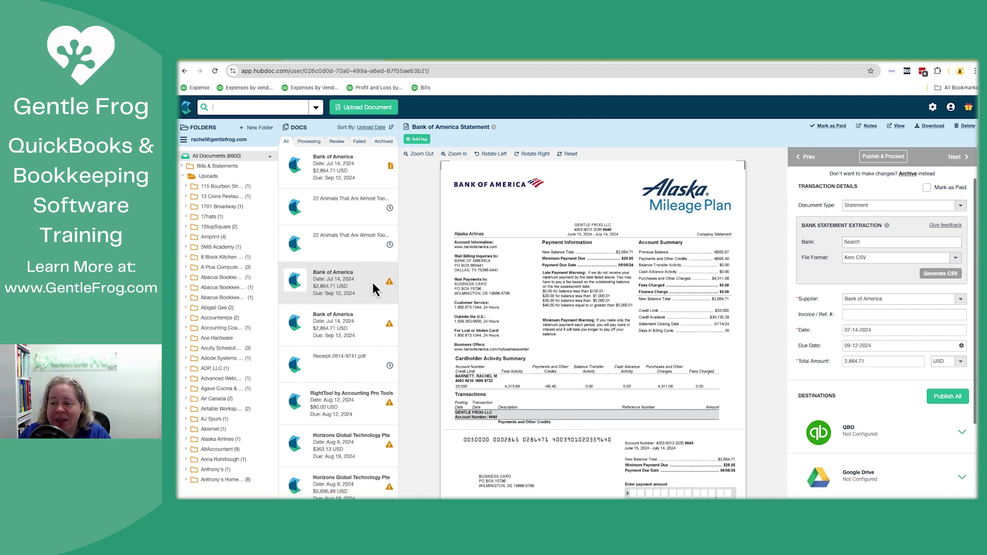
{"action": "left_click", "coordinate": [363, 332]}
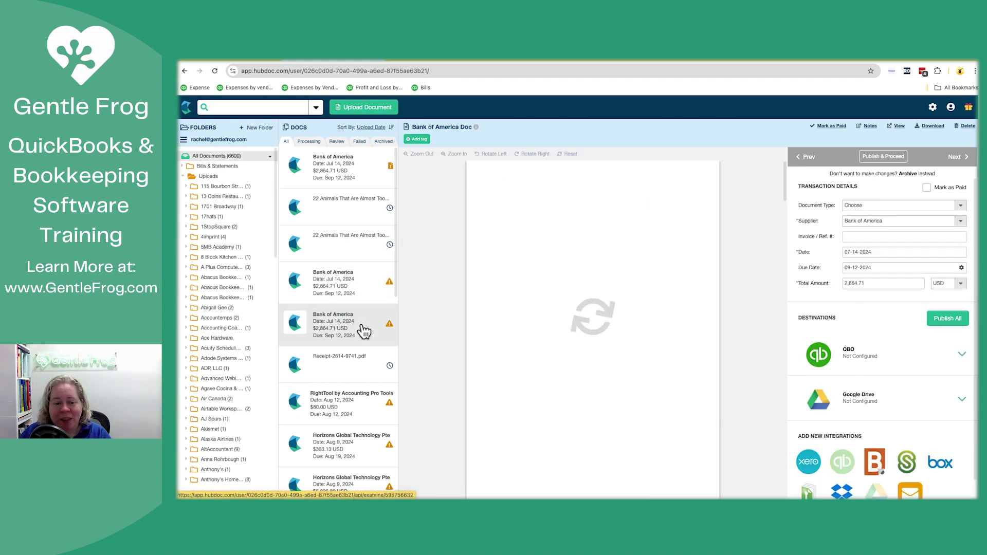
{"action": "left_click", "coordinate": [351, 179]}
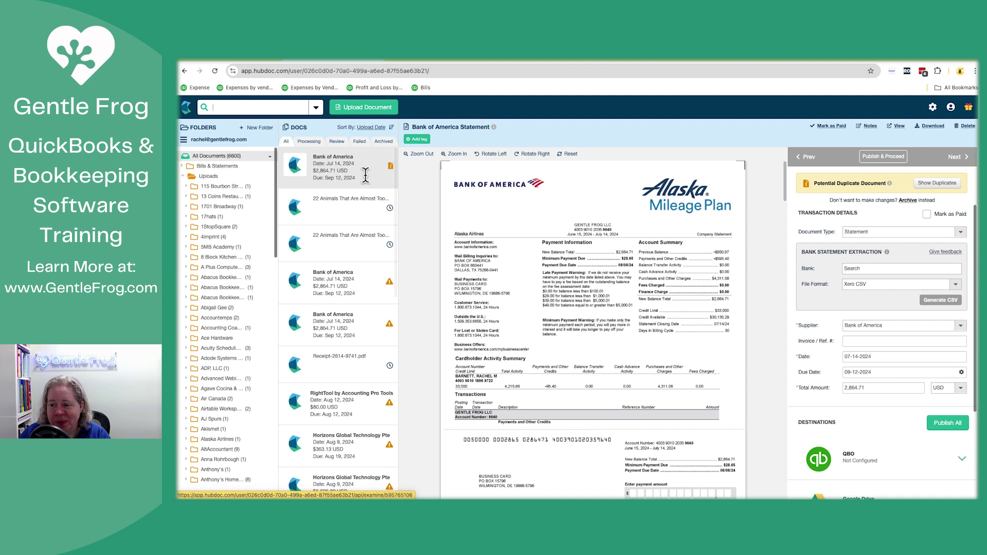
- Search 'bank of' to pick Bank of America (US) as the bank, with QuickBooks CSV as the file format
{"action": "left_click", "coordinate": [878, 268]}
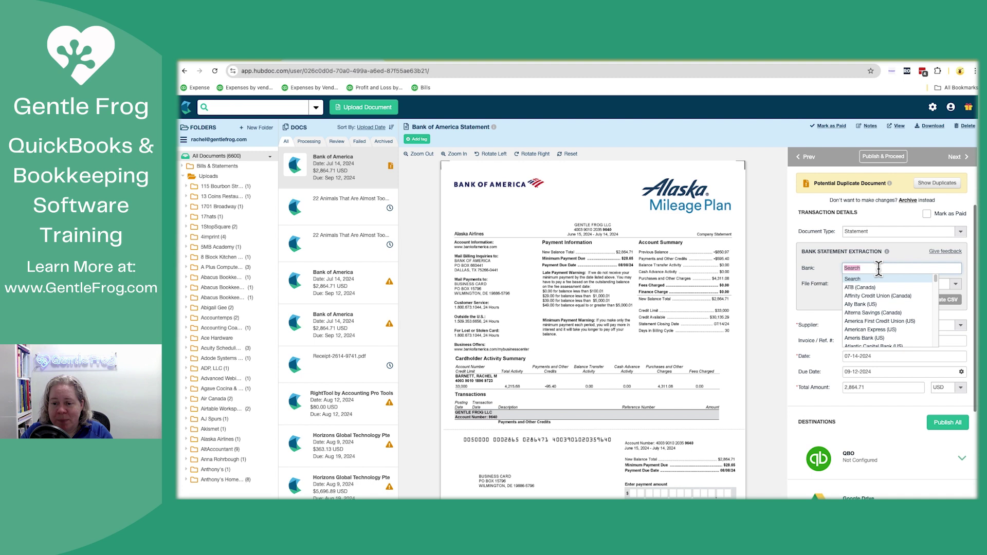
{"action": "type", "text": "bank"}
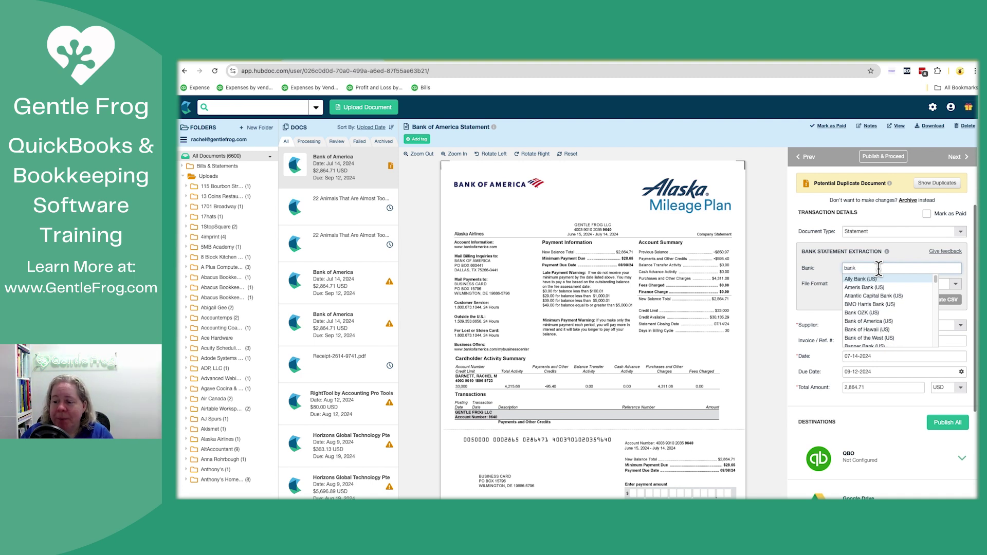
{"action": "type", "text": " pof"}
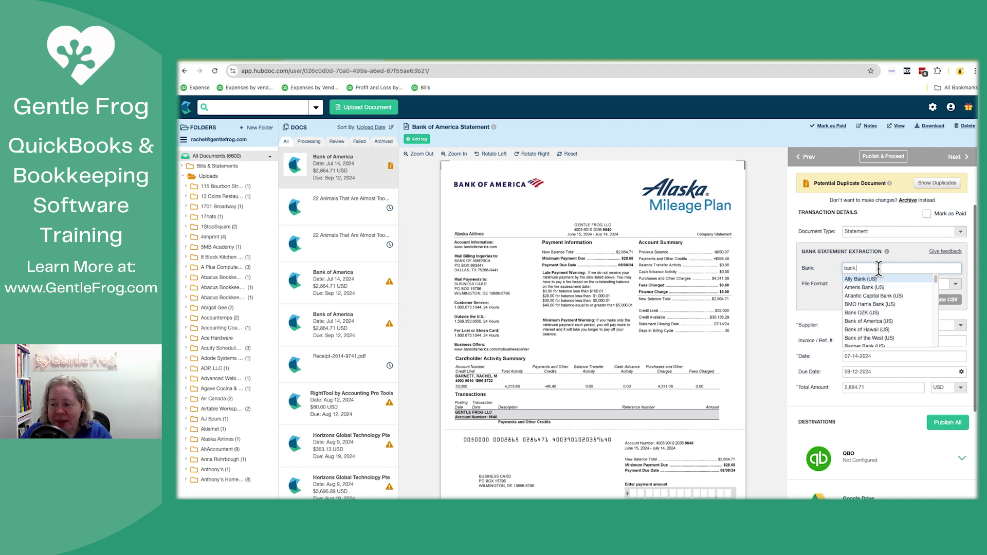
{"action": "key", "text": "BackSpace"}
{"action": "key", "text": "BackSpace"}
{"action": "type", "text": "of"}
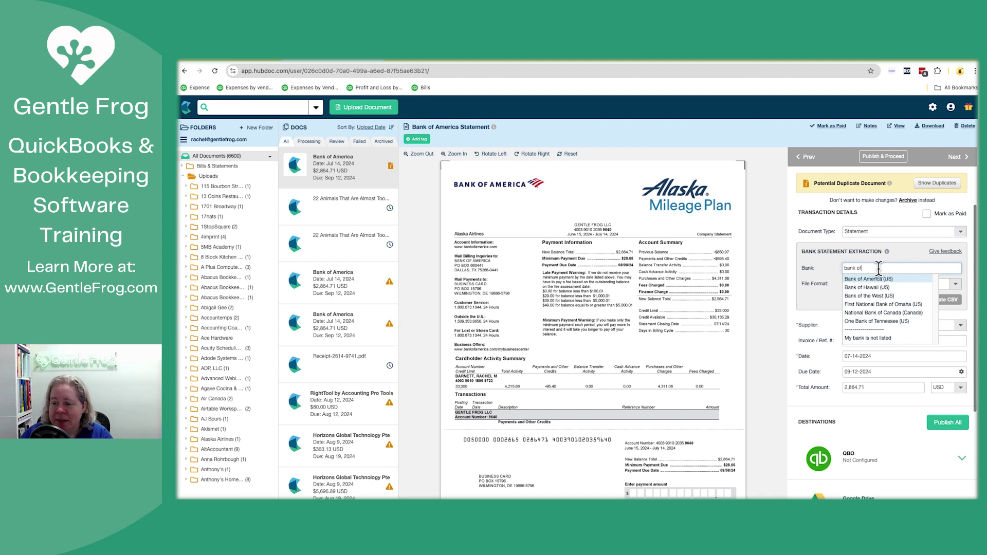
{"action": "left_click", "coordinate": [878, 278]}
{"action": "left_click", "coordinate": [879, 283]}
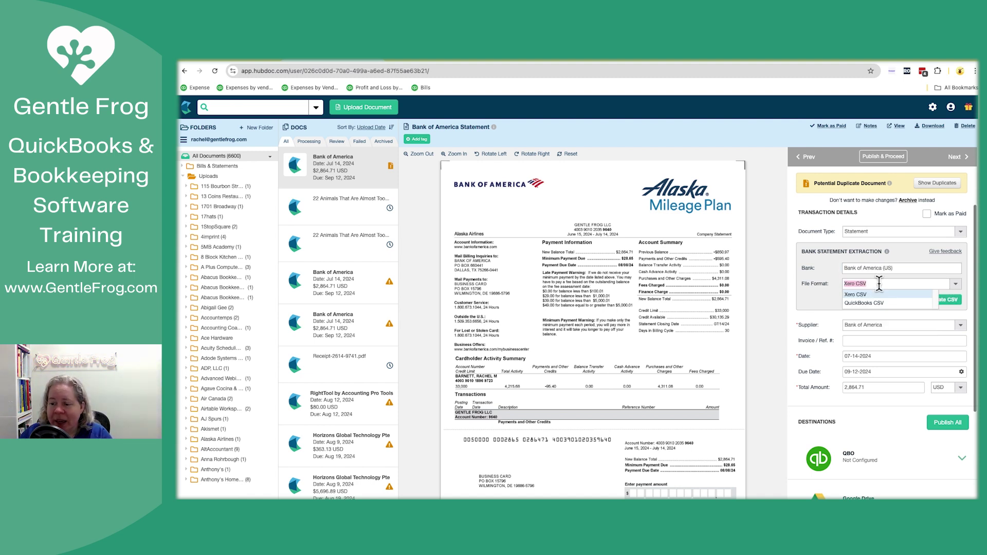
{"action": "left_click", "coordinate": [876, 303]}
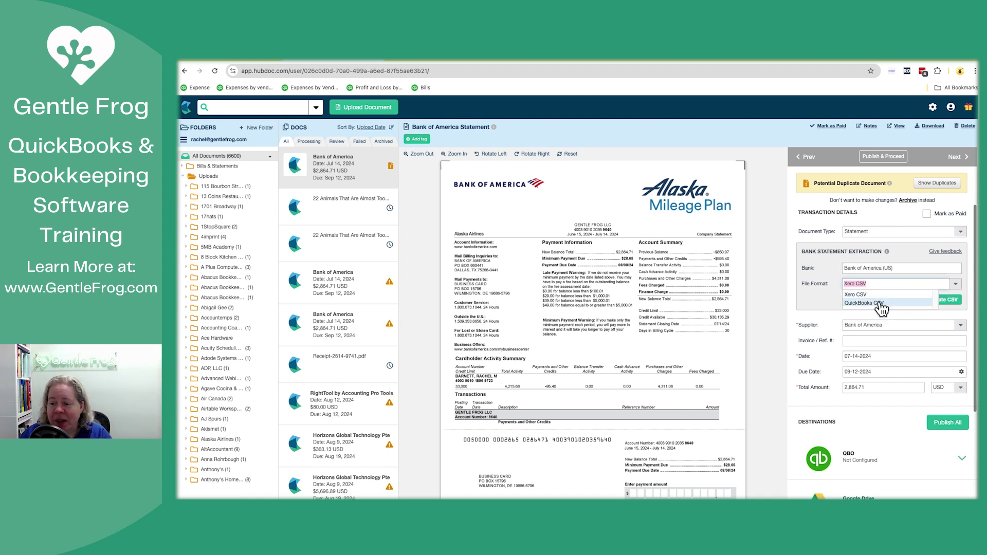
- Generate the QuickBooks CSV, highlight extracted transactions on the statement, and download the file
{"action": "left_click", "coordinate": [945, 303]}
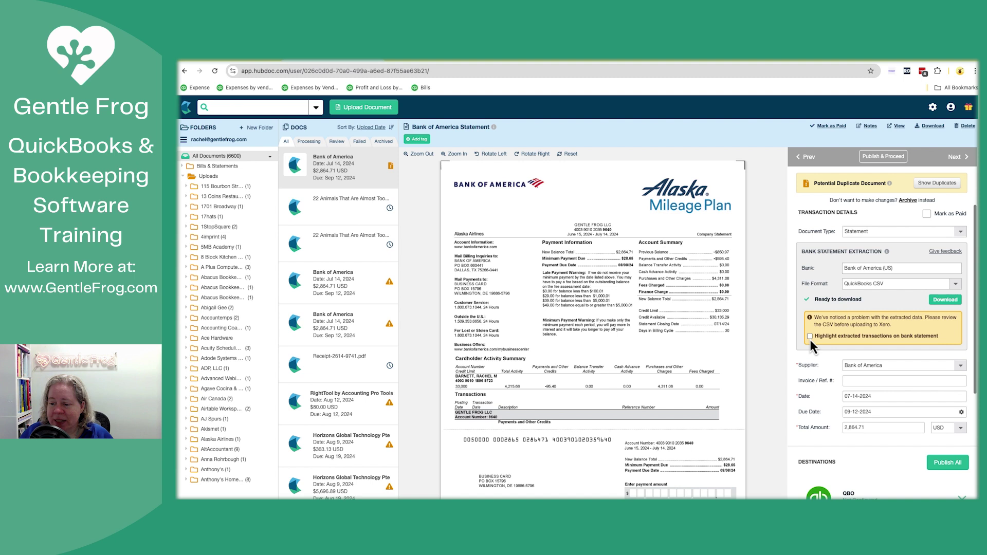
{"action": "left_click", "coordinate": [874, 336]}
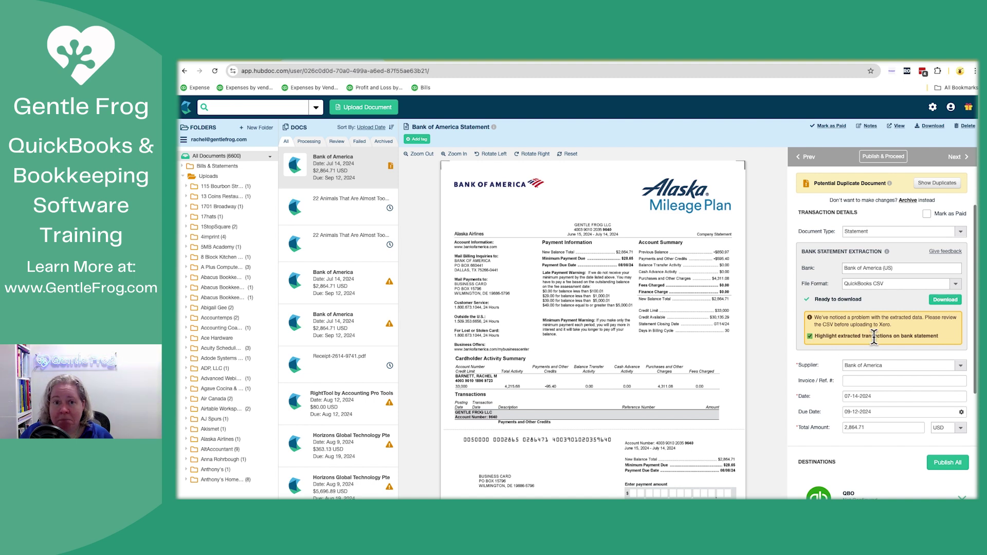
{"action": "left_click", "coordinate": [951, 300]}
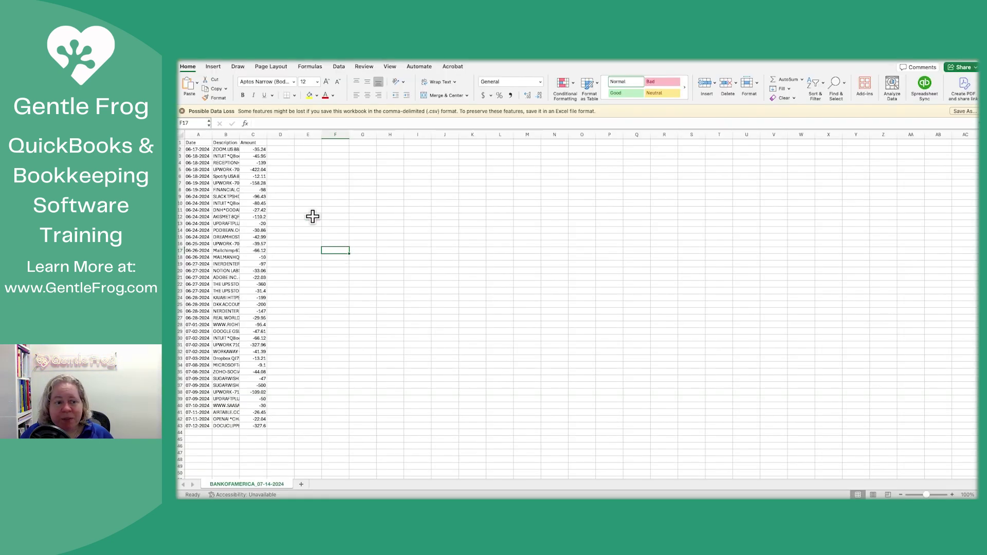
- Widen column B, confirm no 'payment' entries exist, and total the Amount column to -4311.08
{"action": "double_click", "coordinate": [239, 133]}
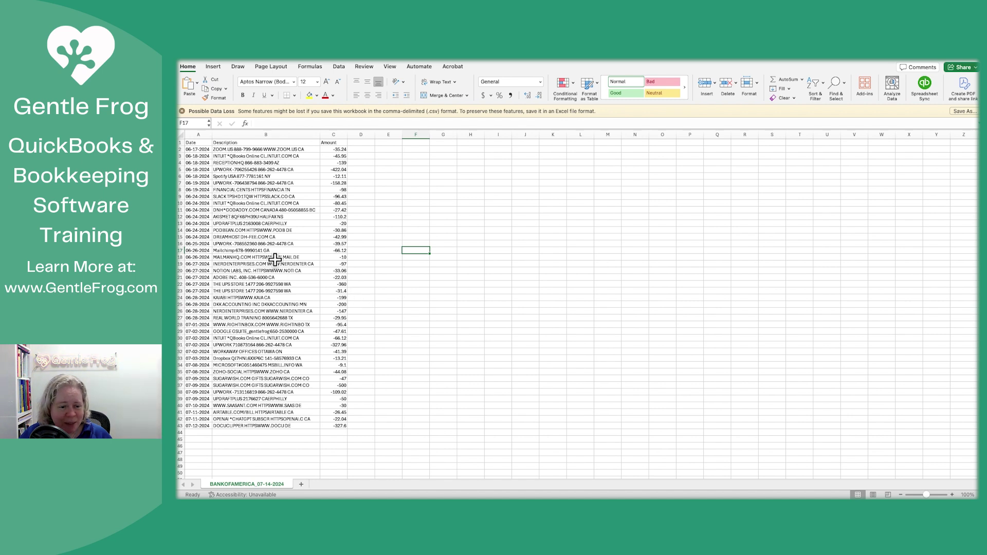
{"action": "key", "text": "super+f"}
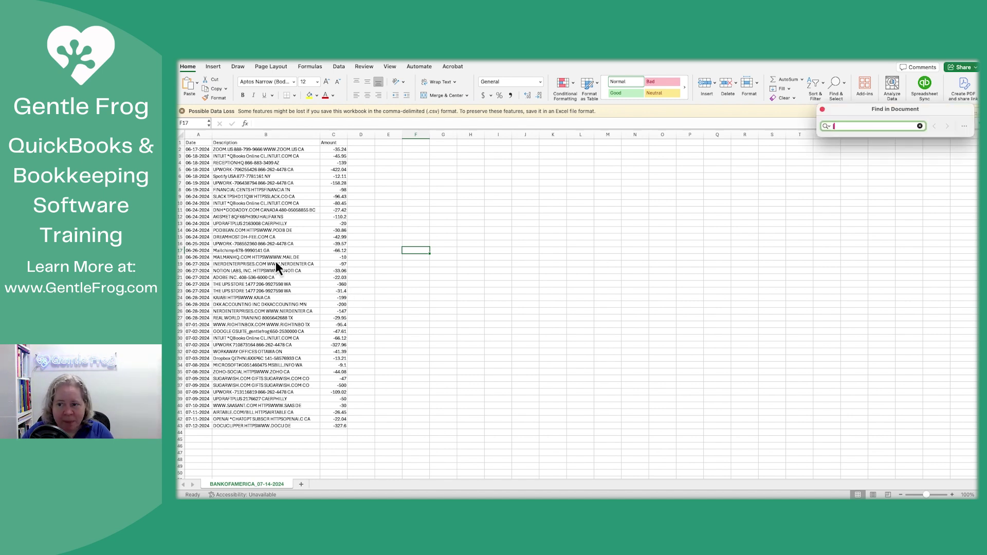
{"action": "type", "text": "[pay"}
{"action": "key", "text": "BackSpace"}
{"action": "key", "text": "BackSpace"}
{"action": "key", "text": "BackSpace"}
{"action": "key", "text": "BackSpace"}
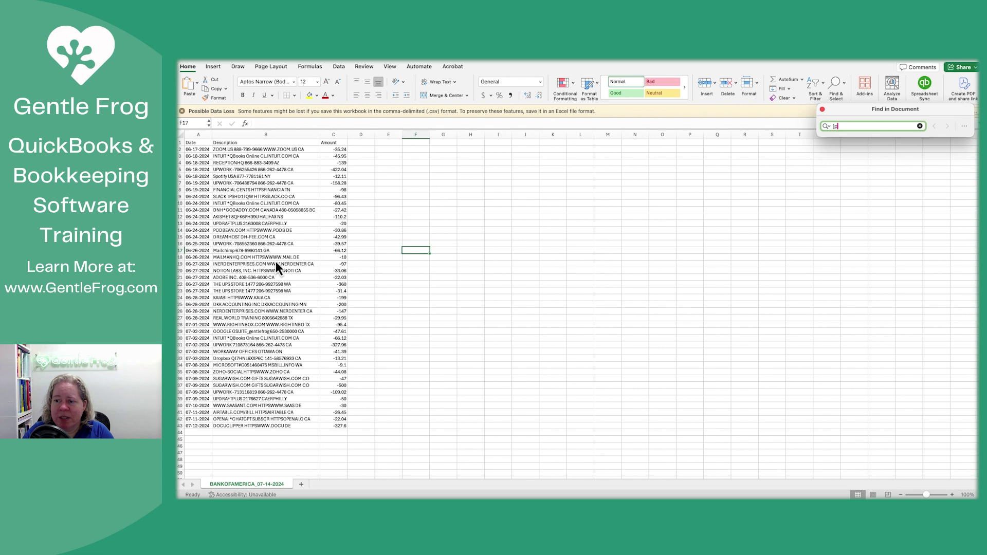
{"action": "type", "text": "payment"}
{"action": "key", "text": "Return"}
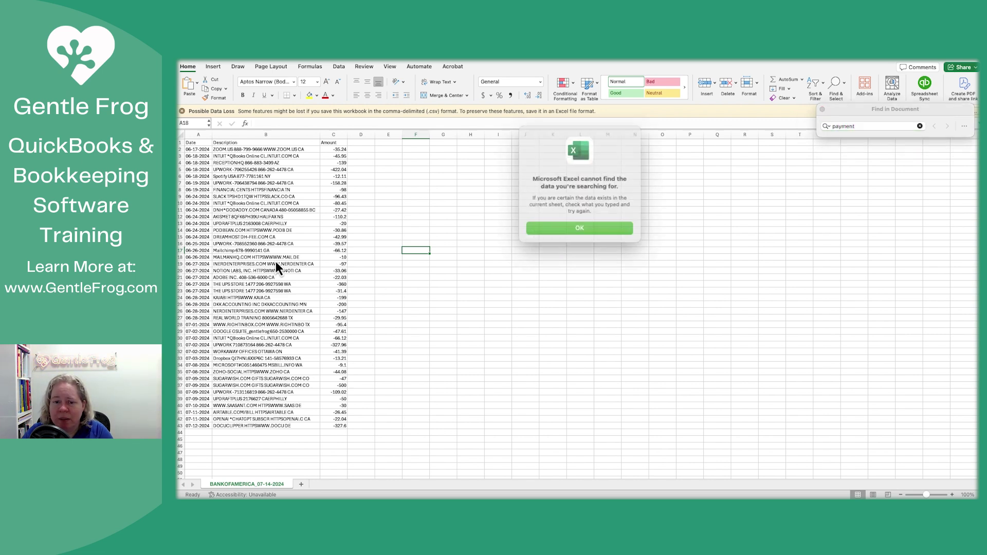
{"action": "key", "text": "Return"}
{"action": "key", "text": "Escape"}
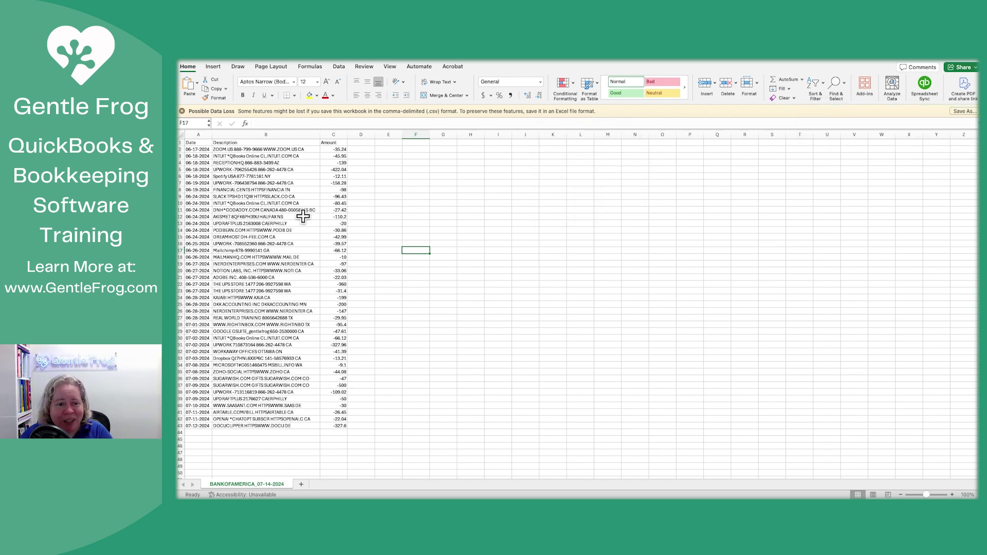
{"action": "left_click", "coordinate": [341, 135]}
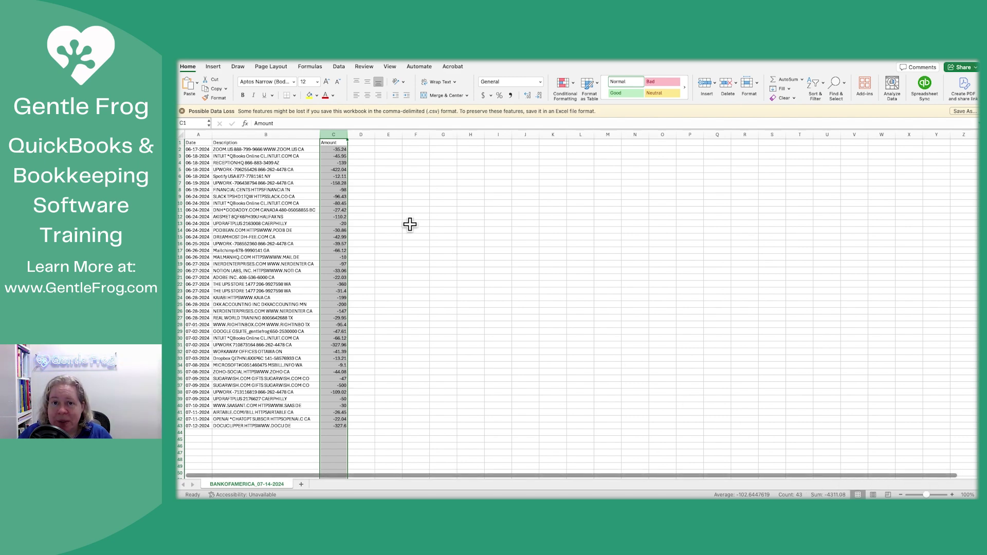
- Switch back to the Hubdoc statement to compare its $4,311.08 purchases with the Excel total
{"action": "key", "text": "super+Tab"}
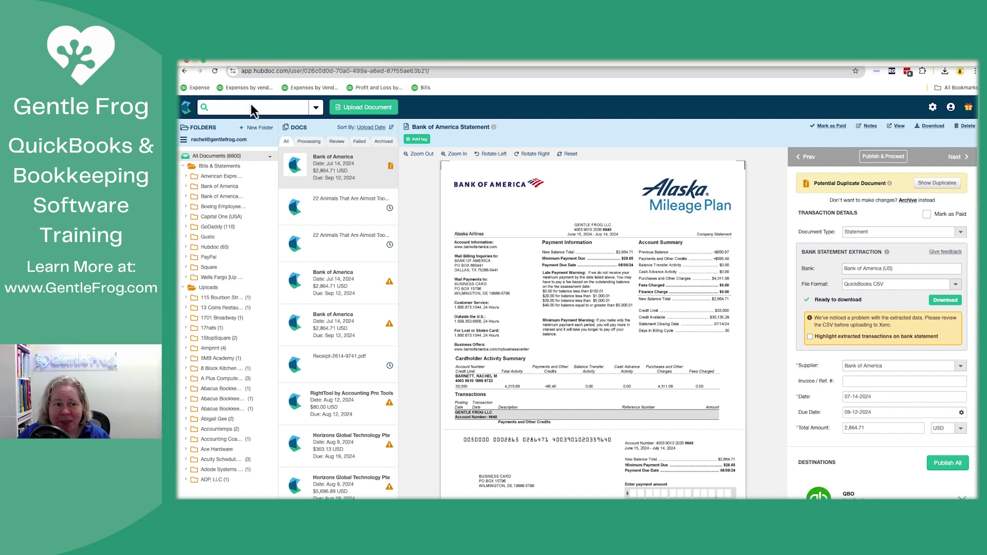
- In QuickBooks Online Bank transactions, start an upload of BANKOFAMERICA_07-14-2024.csv
{"action": "left_click", "coordinate": [240, 60]}
{"action": "left_click", "coordinate": [187, 109]}
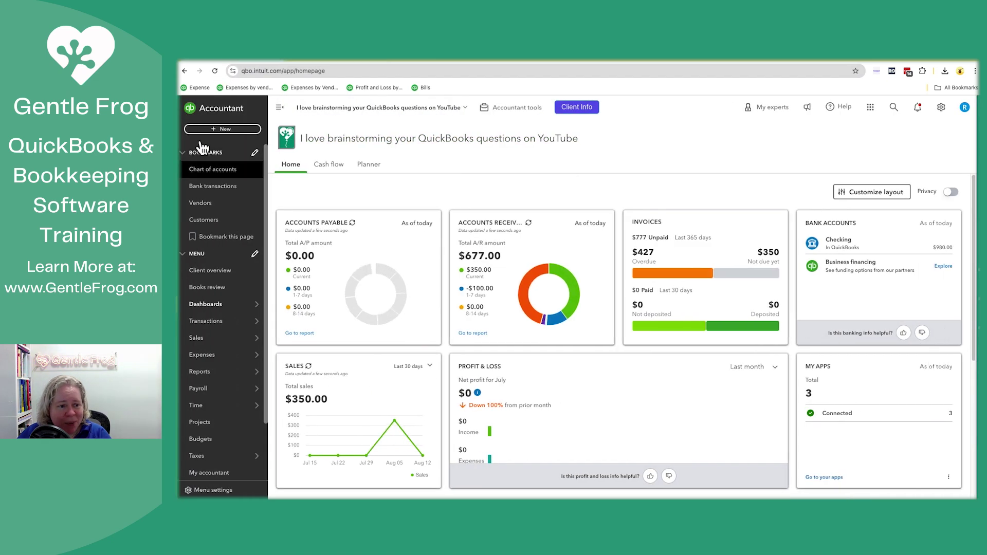
{"action": "left_click", "coordinate": [216, 186]}
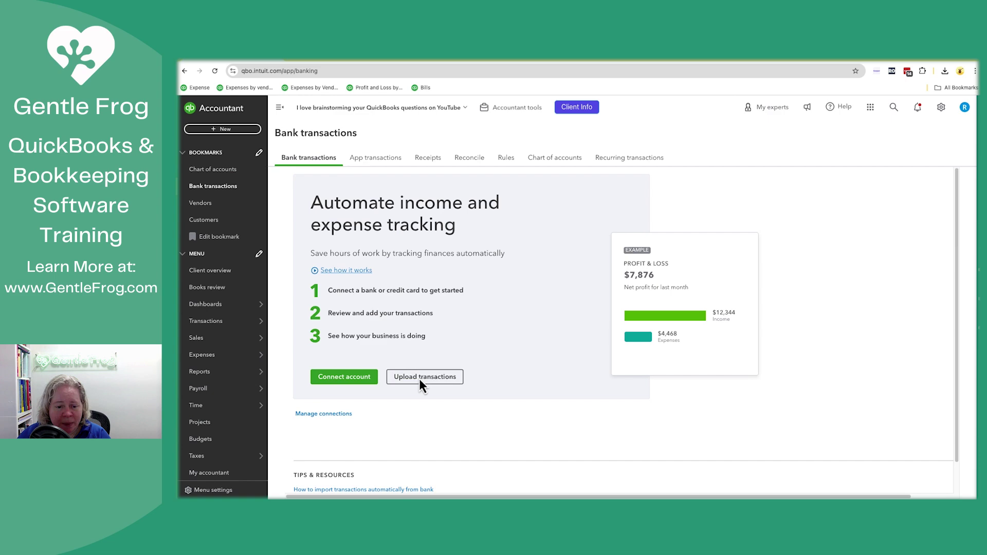
{"action": "left_click", "coordinate": [420, 379]}
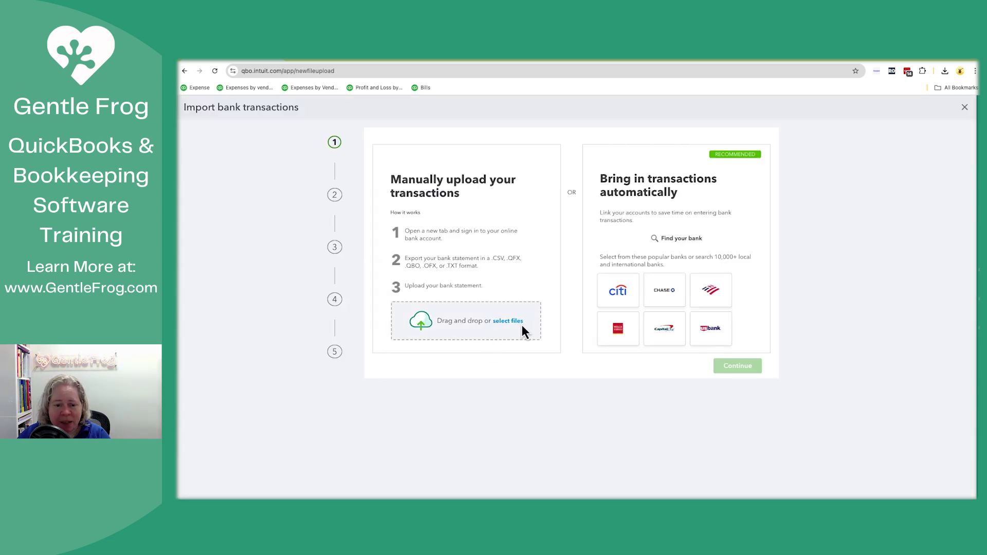
{"action": "left_click", "coordinate": [523, 324]}
{"action": "left_click", "coordinate": [491, 225]}
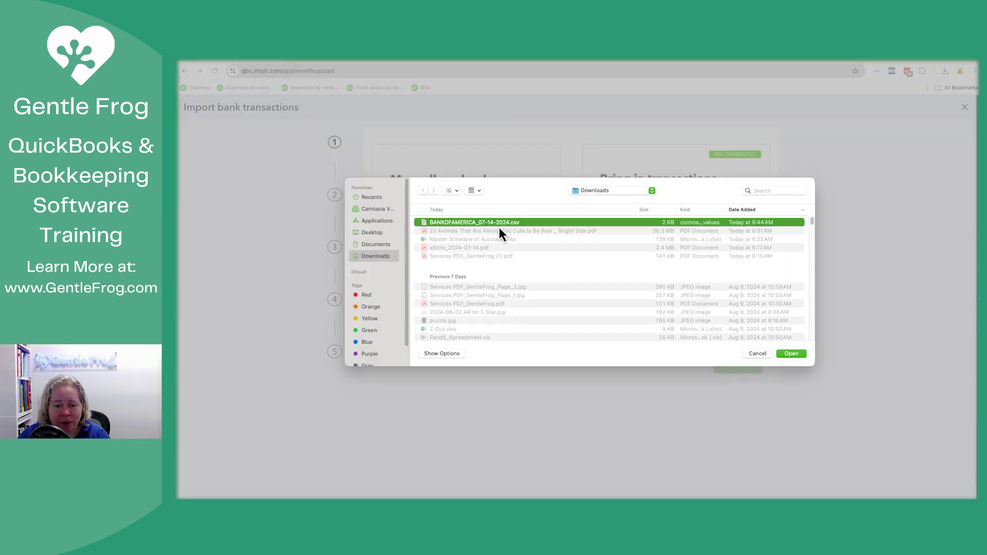
{"action": "left_click", "coordinate": [791, 354]}
{"action": "left_click", "coordinate": [738, 368]}
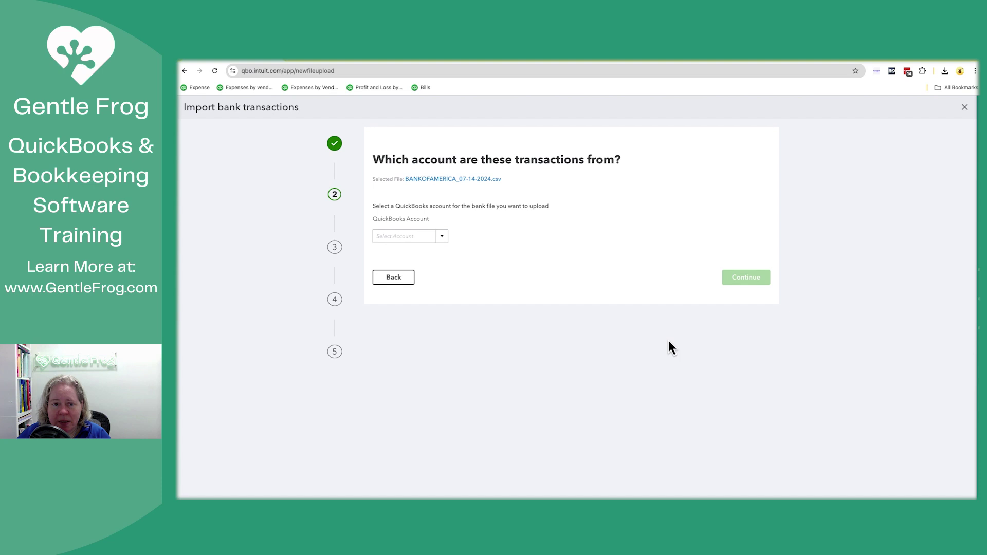
- Create a new Credit Card account named 'B of A CC' for the import and continue
{"action": "left_click", "coordinate": [443, 238]}
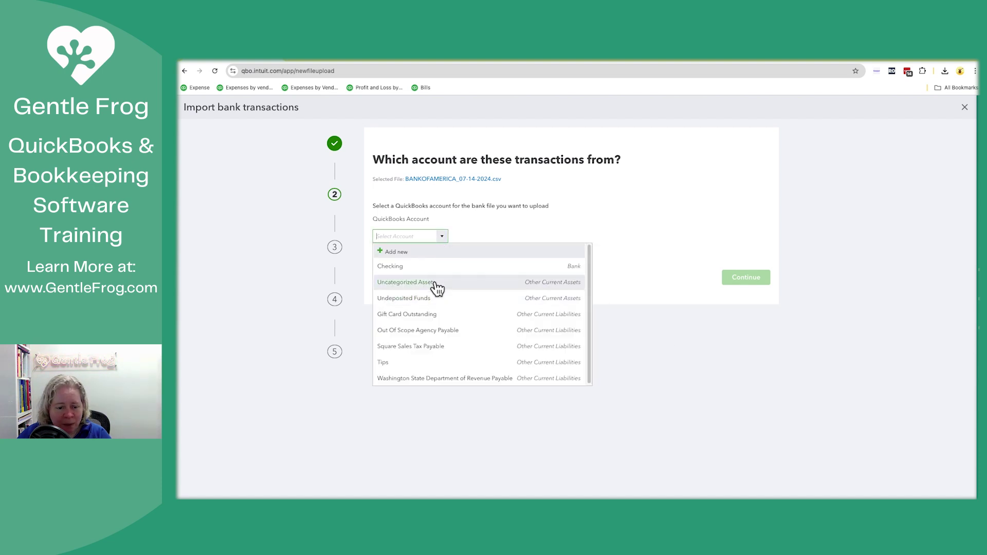
{"action": "type", "text": "p"}
{"action": "key", "text": "BackSpace"}
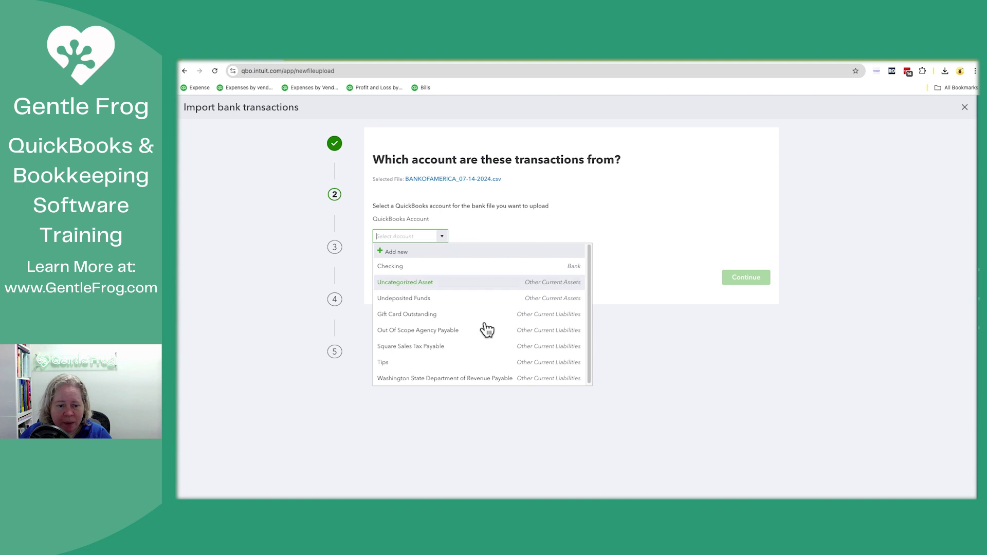
{"action": "left_click", "coordinate": [389, 252]}
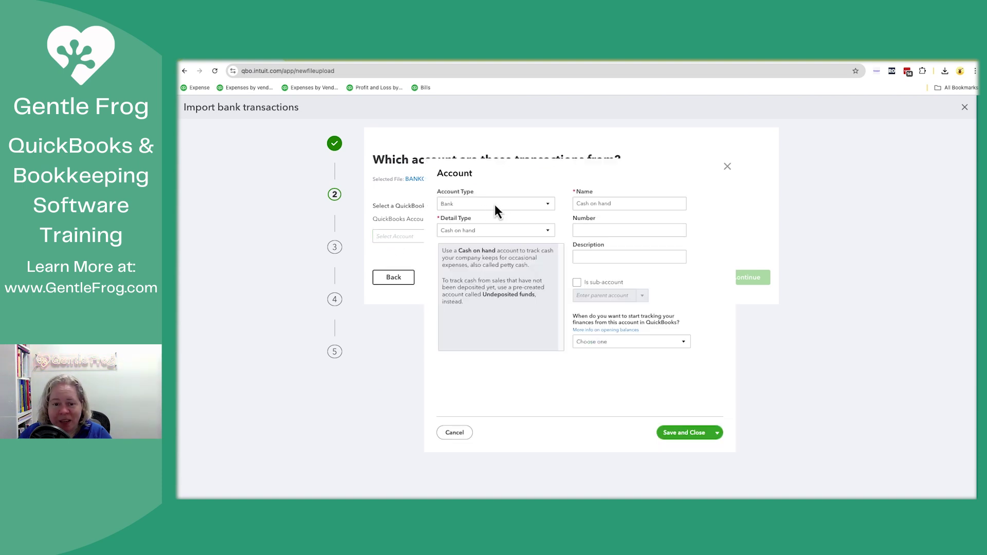
{"action": "left_click", "coordinate": [495, 204]}
{"action": "left_click", "coordinate": [499, 241]}
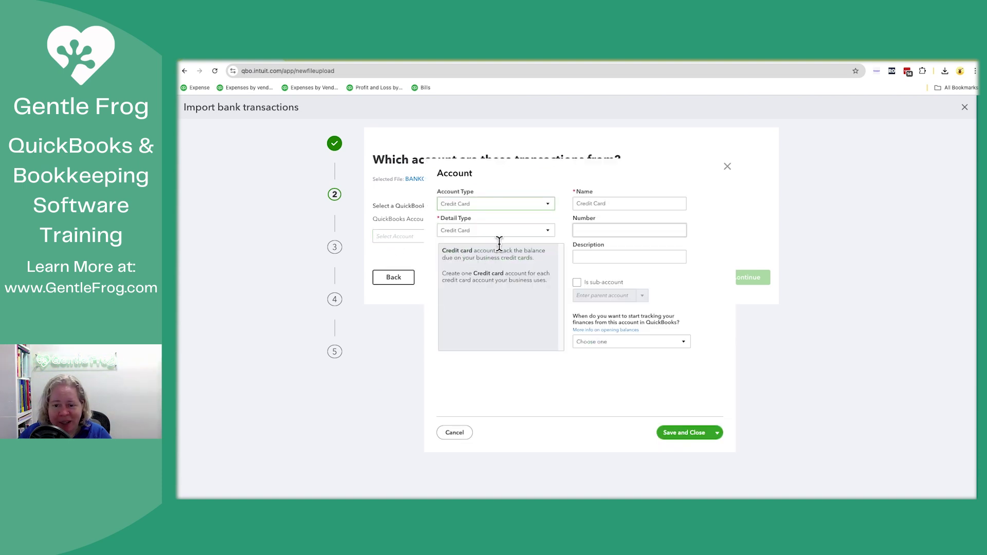
{"action": "triple_click", "coordinate": [609, 204]}
{"action": "type", "text": "B of A CC"}
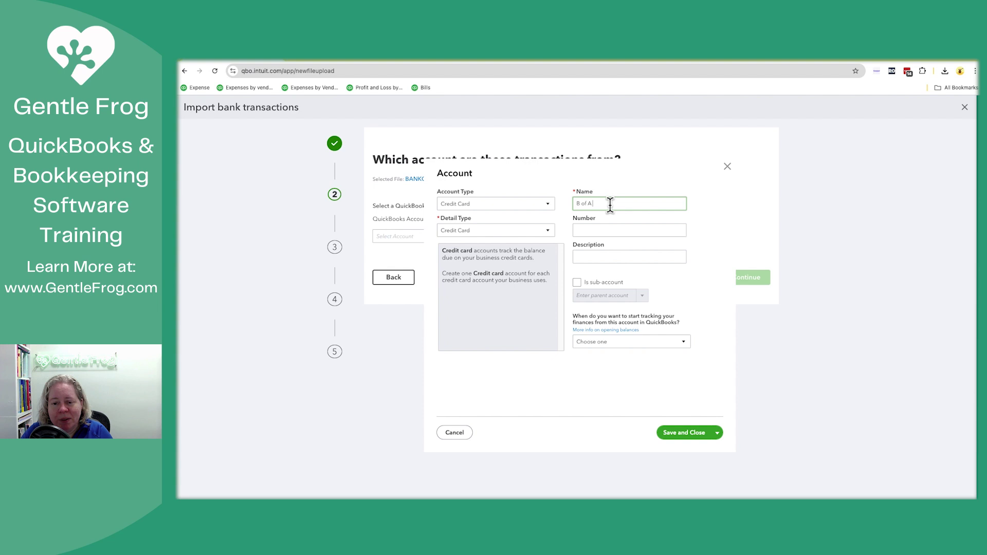
{"action": "left_click", "coordinate": [678, 434]}
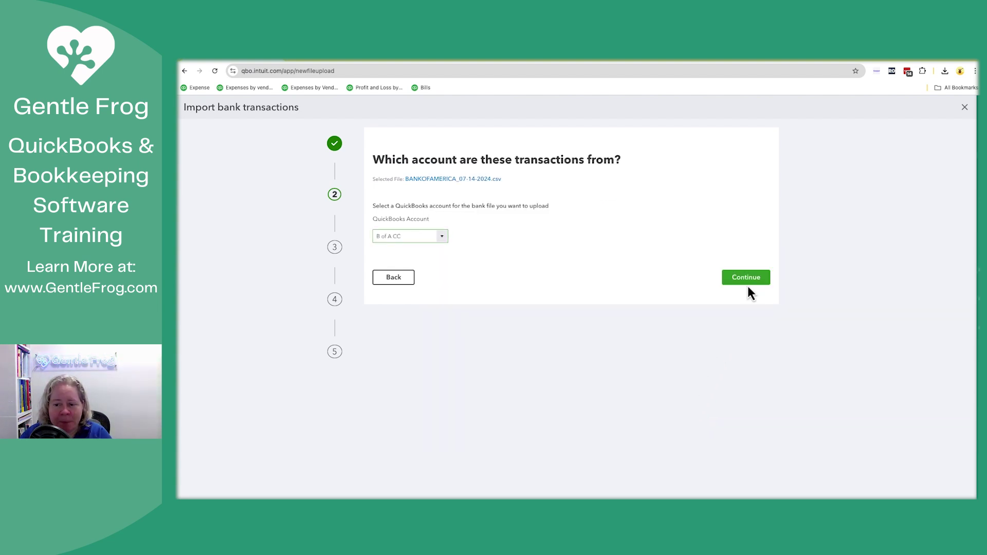
{"action": "left_click", "coordinate": [750, 281]}
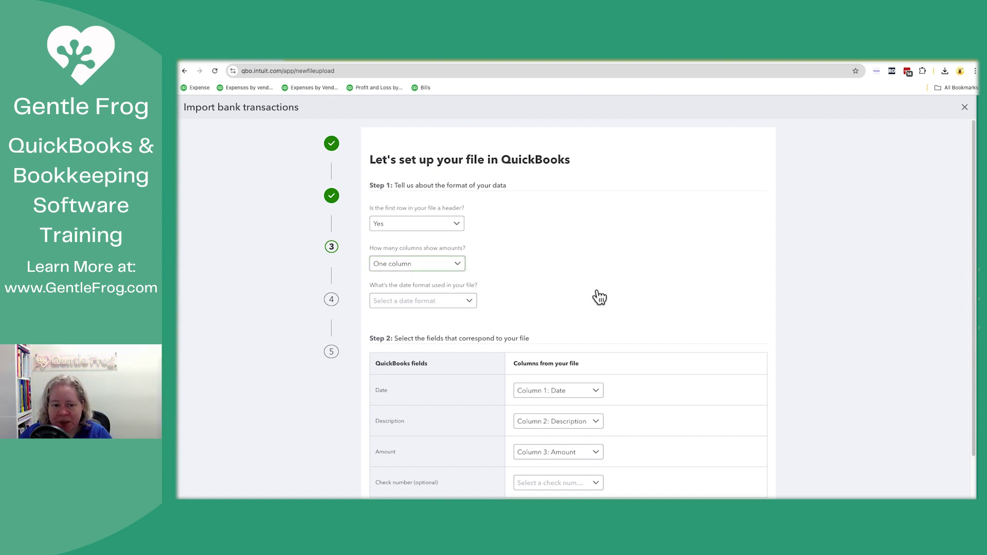
- Set the import date format to MM-dd-yyyy and continue to verification
{"action": "left_click", "coordinate": [463, 303]}
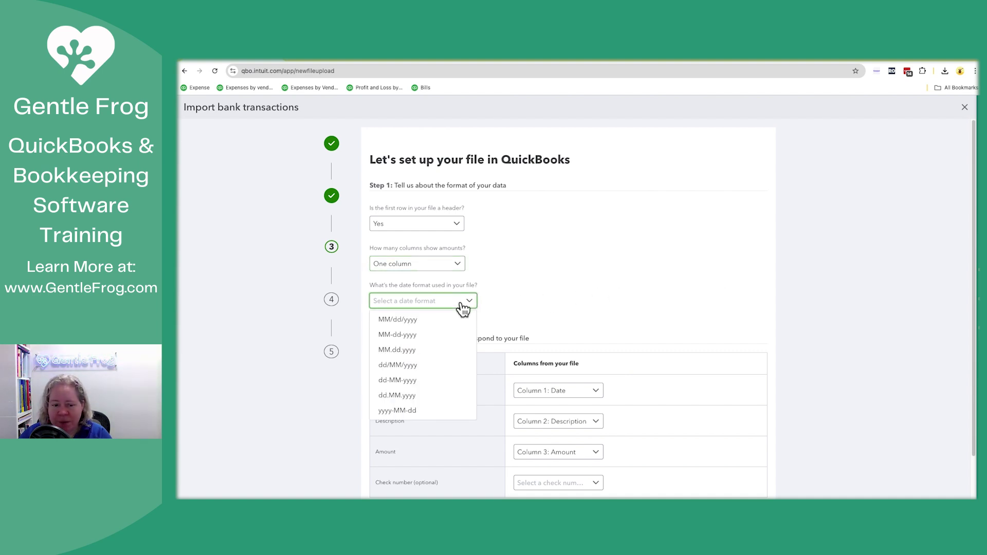
{"action": "left_click", "coordinate": [424, 339]}
{"action": "scroll", "coordinate": [552, 309], "scroll_direction": "down", "scroll_amount": 2}
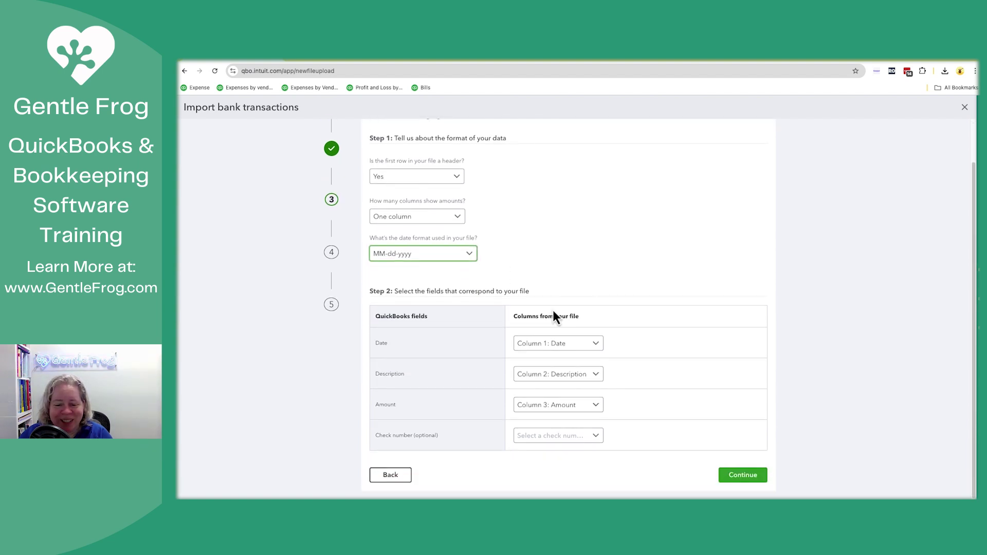
{"action": "left_click", "coordinate": [749, 475]}
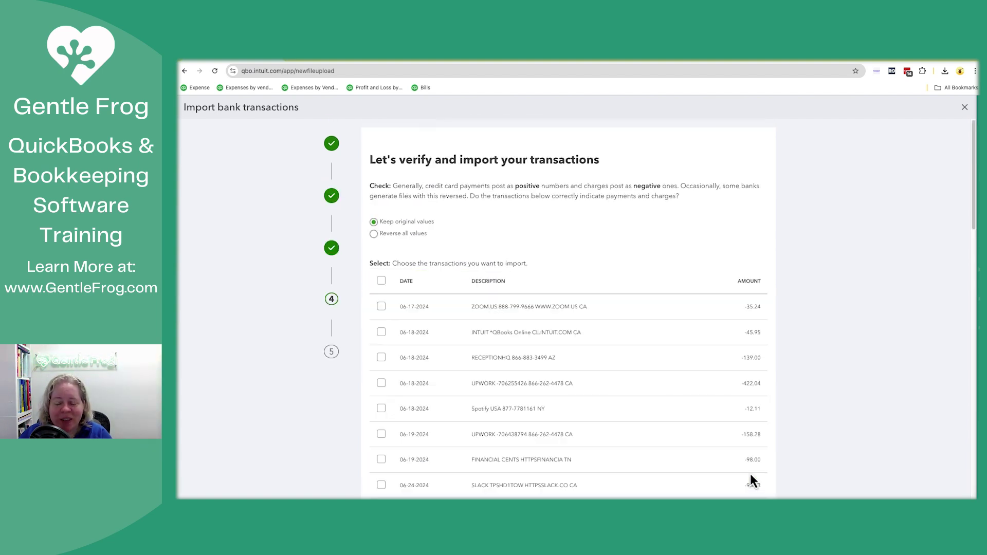
- Select all 42 transactions and confirm their import
{"action": "scroll", "coordinate": [750, 474], "scroll_direction": "down", "scroll_amount": 2}
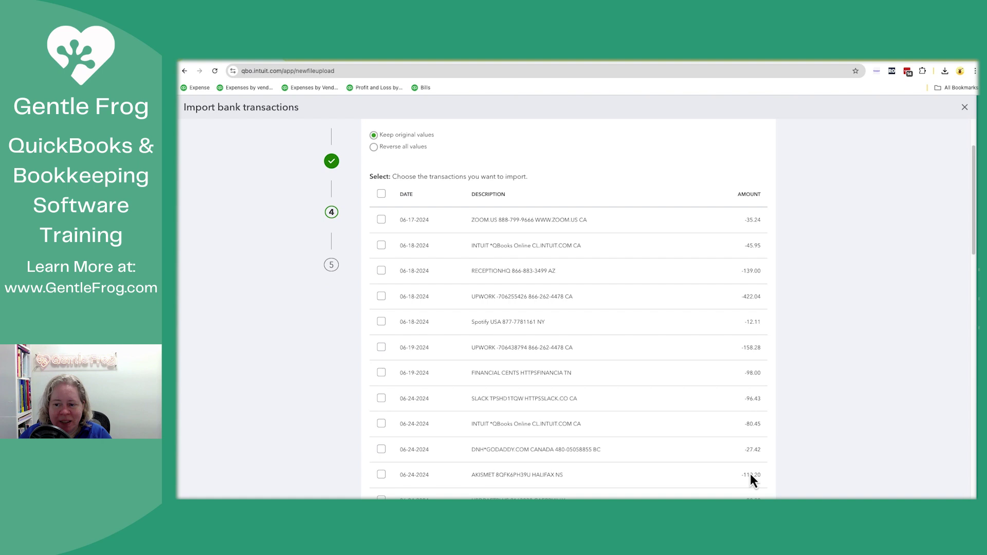
{"action": "scroll", "coordinate": [751, 474], "scroll_direction": "up", "scroll_amount": 2}
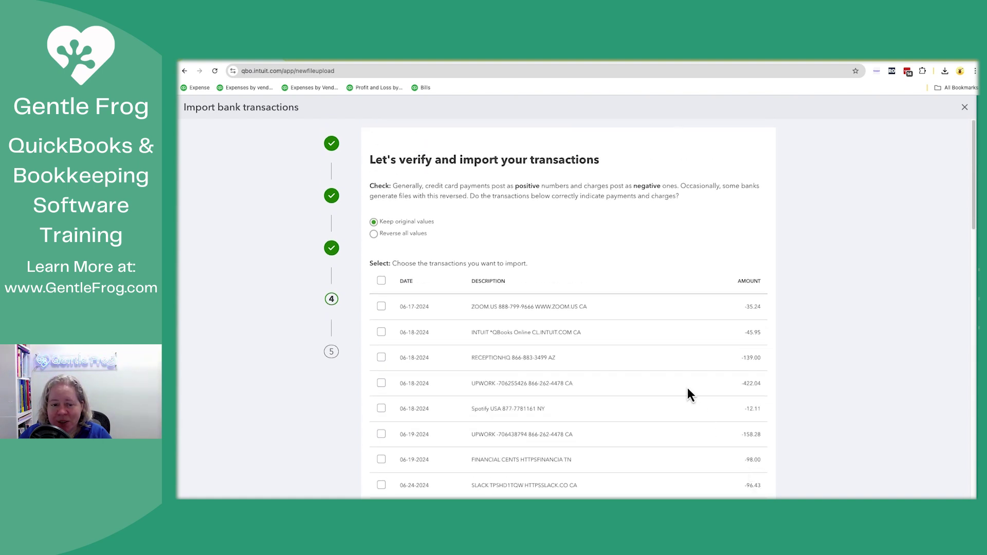
{"action": "scroll", "coordinate": [610, 282], "scroll_direction": "down", "scroll_amount": 15}
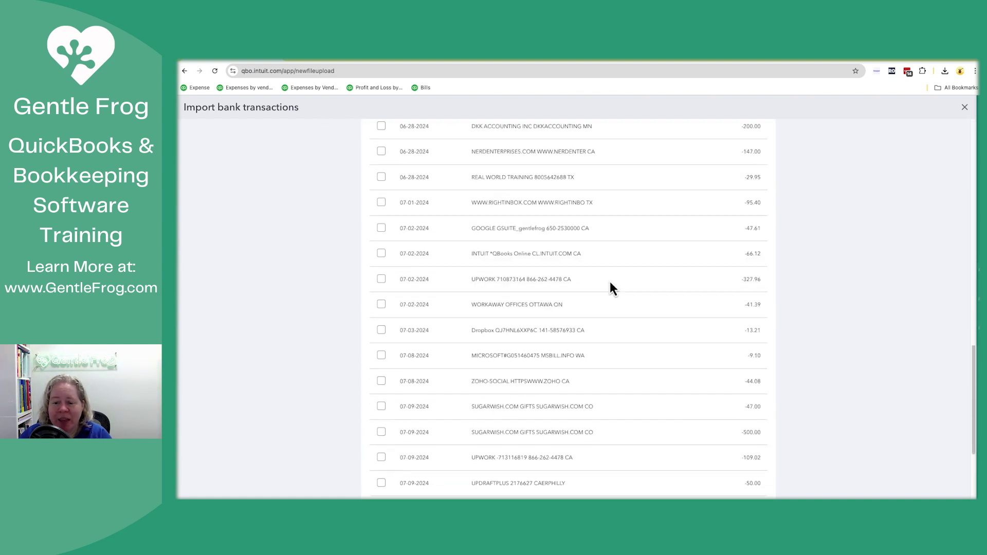
{"action": "scroll", "coordinate": [611, 282], "scroll_direction": "up", "scroll_amount": 15}
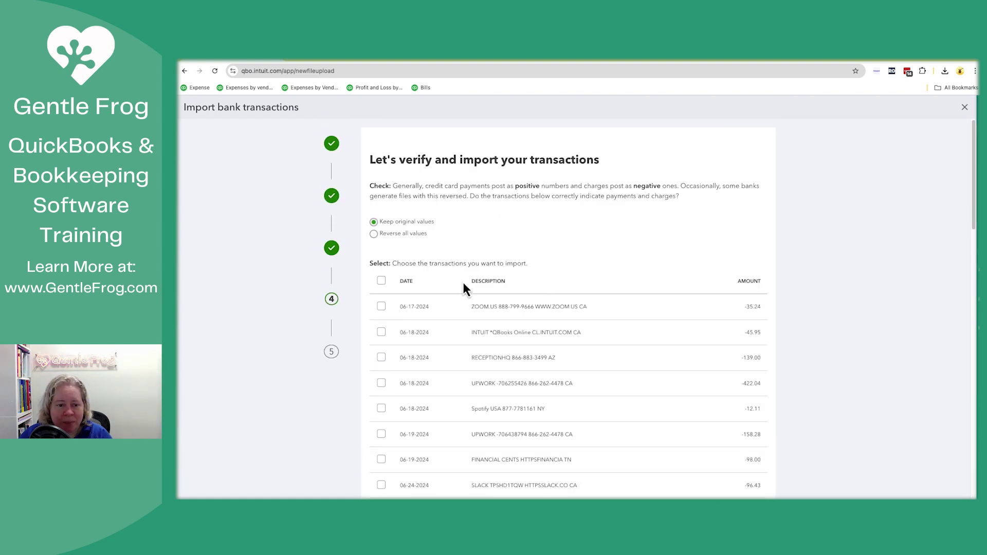
{"action": "left_click", "coordinate": [381, 281]}
{"action": "scroll", "coordinate": [382, 288], "scroll_direction": "down", "scroll_amount": 15}
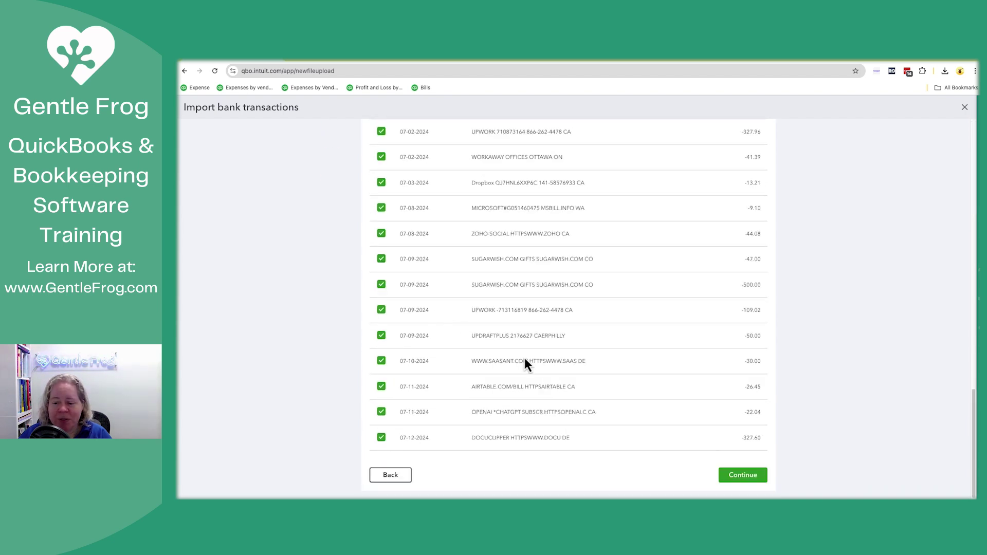
{"action": "left_click", "coordinate": [756, 477]}
{"action": "left_click", "coordinate": [664, 316]}
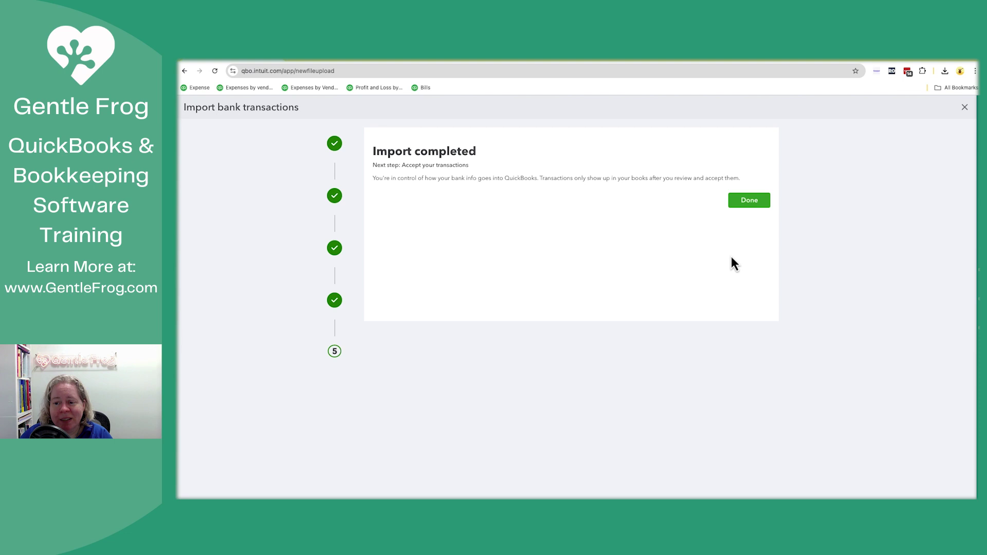
- Exclude all 42 B of A CC transactions from review, then choose Upload from file
{"action": "left_click", "coordinate": [749, 202]}
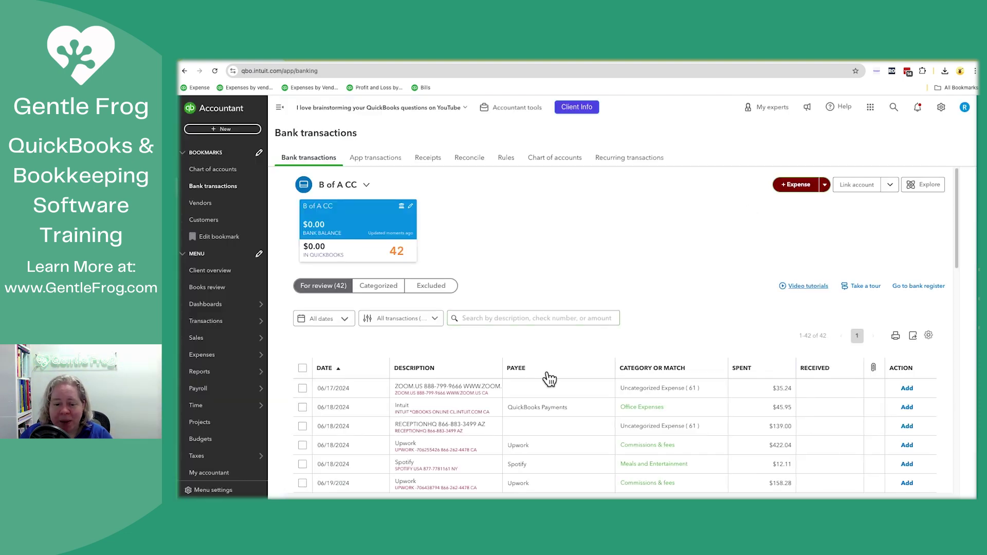
{"action": "scroll", "coordinate": [549, 378], "scroll_direction": "down", "scroll_amount": 2}
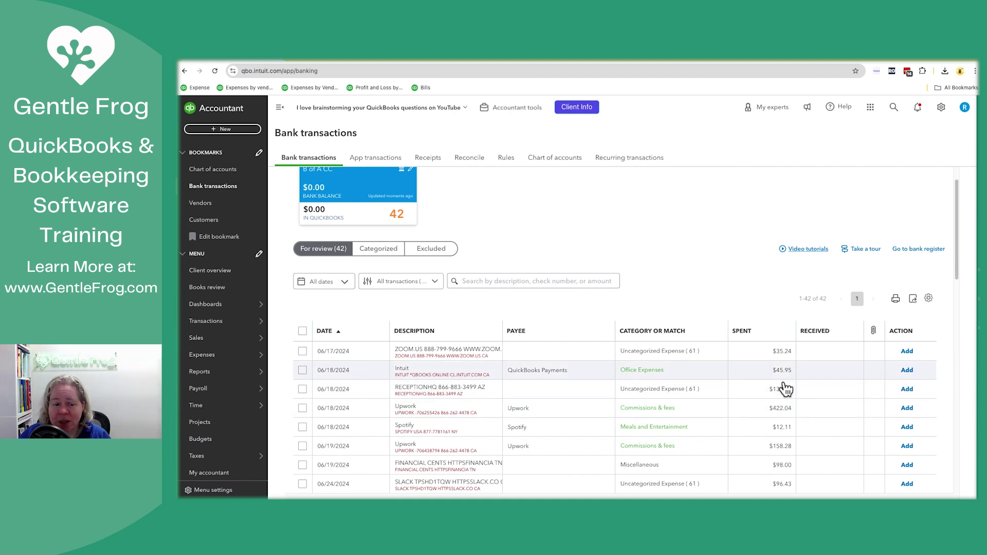
{"action": "left_click", "coordinate": [302, 331]}
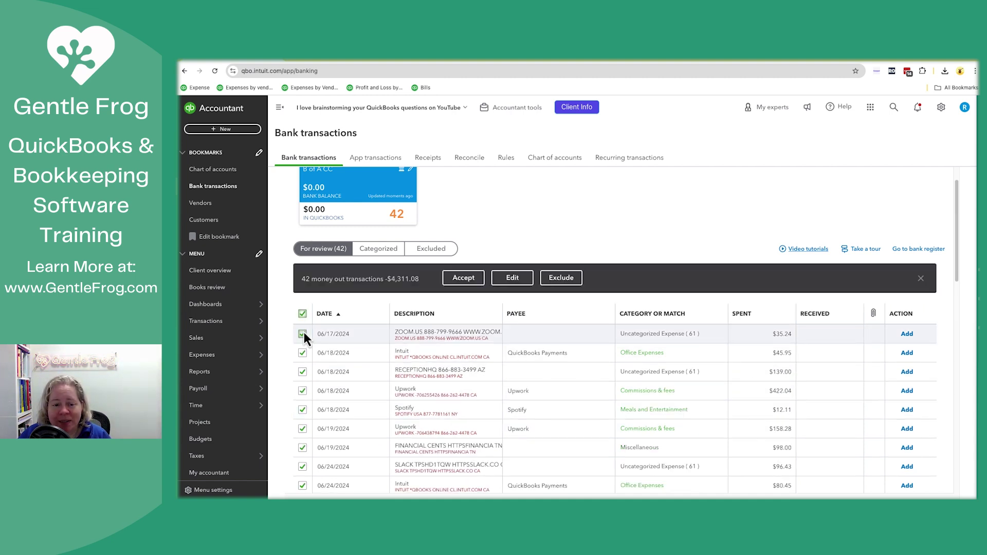
{"action": "left_click", "coordinate": [560, 278]}
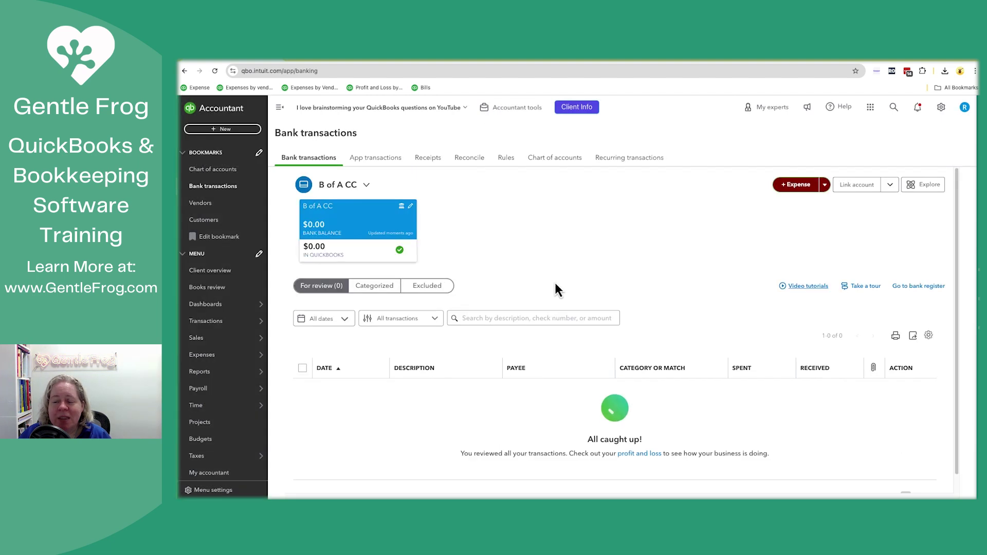
{"action": "left_click", "coordinate": [890, 184]}
{"action": "left_click", "coordinate": [865, 204]}
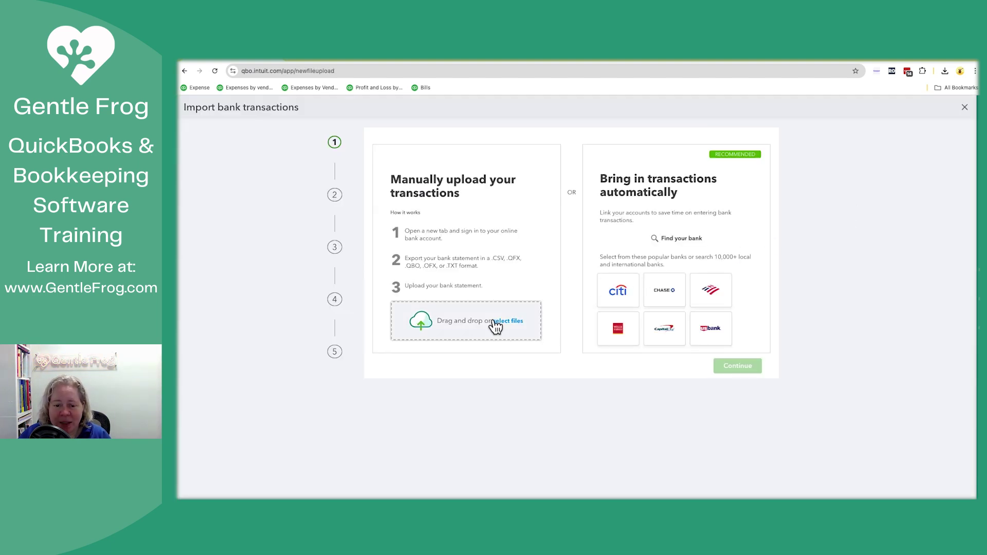
- Upload BANKOFAMERICA_07-14-2024.csv again and assign it to the B of A CC account
{"action": "left_click", "coordinate": [494, 323]}
{"action": "left_click", "coordinate": [450, 223]}
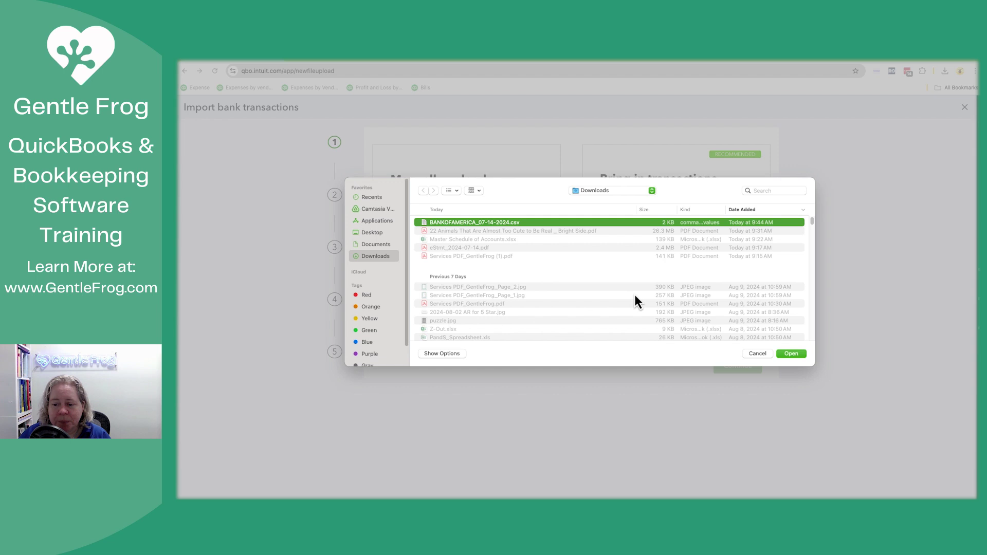
{"action": "left_click", "coordinate": [785, 352]}
{"action": "left_click", "coordinate": [737, 372]}
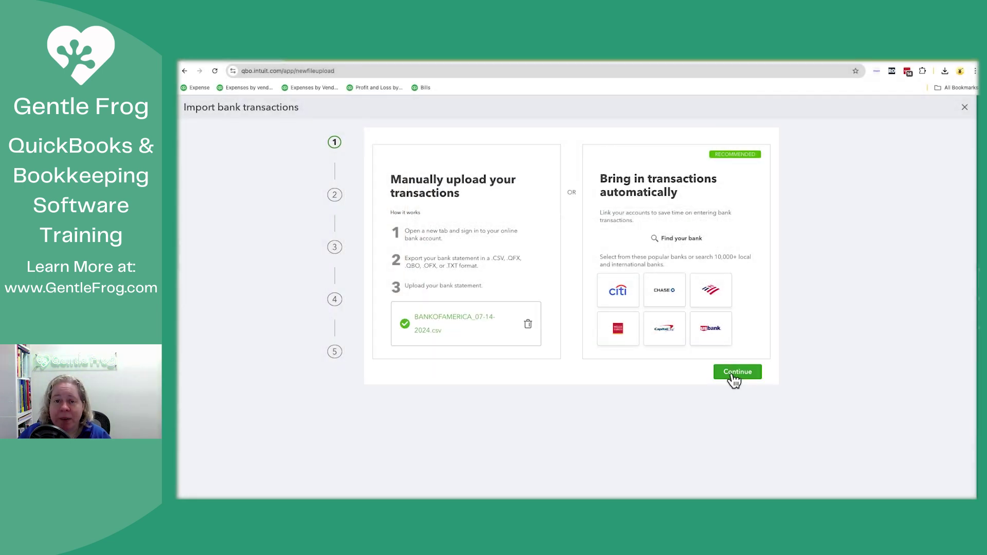
{"action": "left_click", "coordinate": [444, 239]}
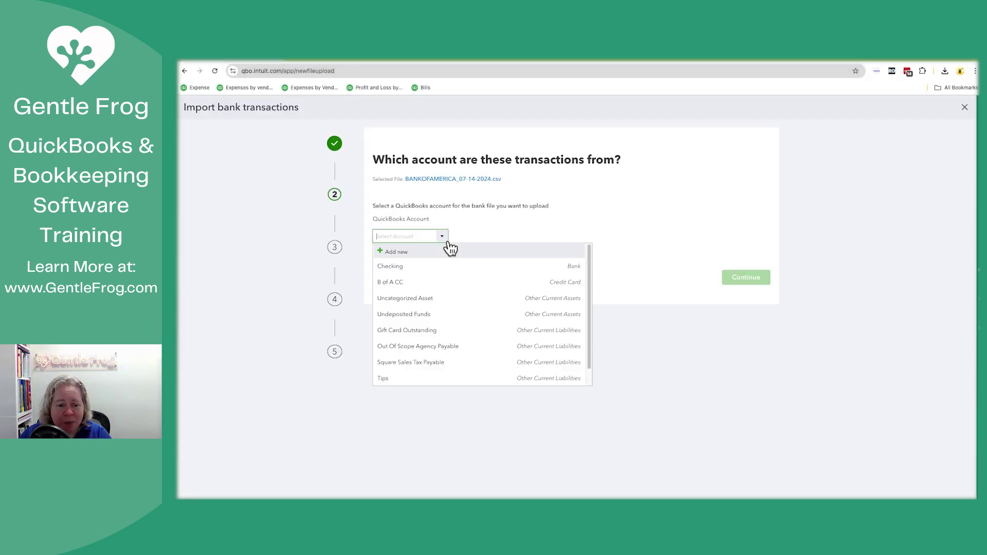
{"action": "left_click", "coordinate": [414, 282]}
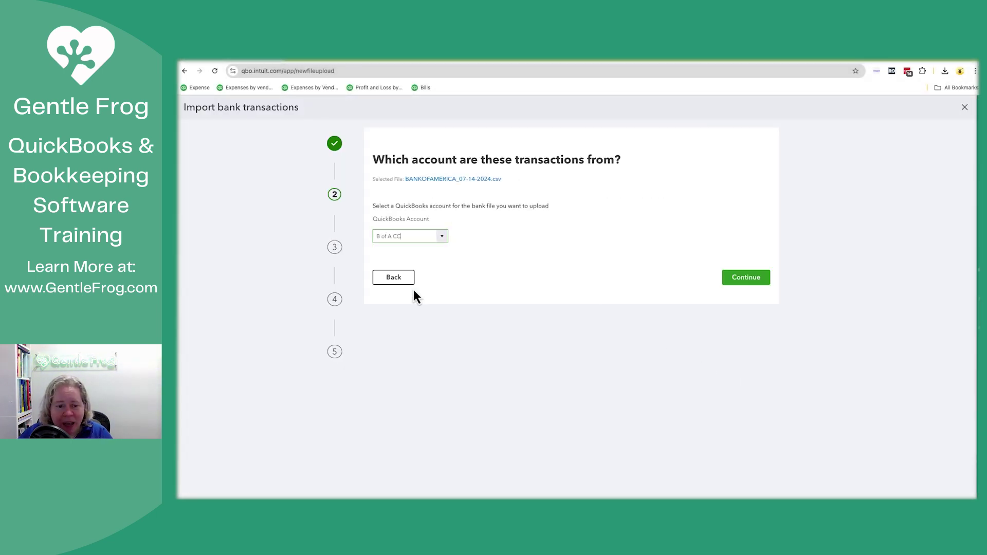
{"action": "left_click", "coordinate": [737, 278]}
- Set the date format to MM-dd-yyyy and continue to transaction verification
{"action": "left_click", "coordinate": [464, 302]}
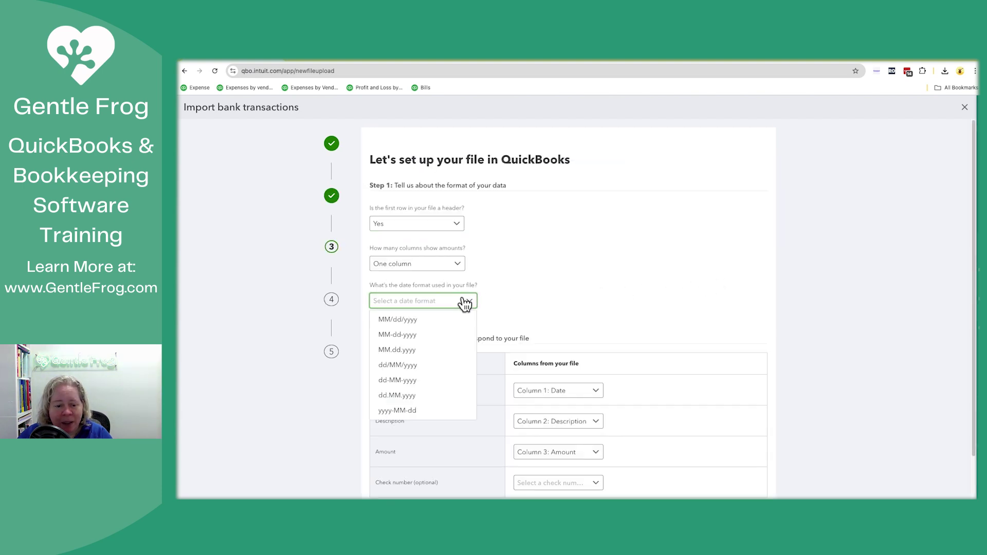
{"action": "left_click", "coordinate": [417, 335]}
{"action": "scroll", "coordinate": [495, 374], "scroll_direction": "down", "scroll_amount": 2}
{"action": "left_click", "coordinate": [734, 471]}
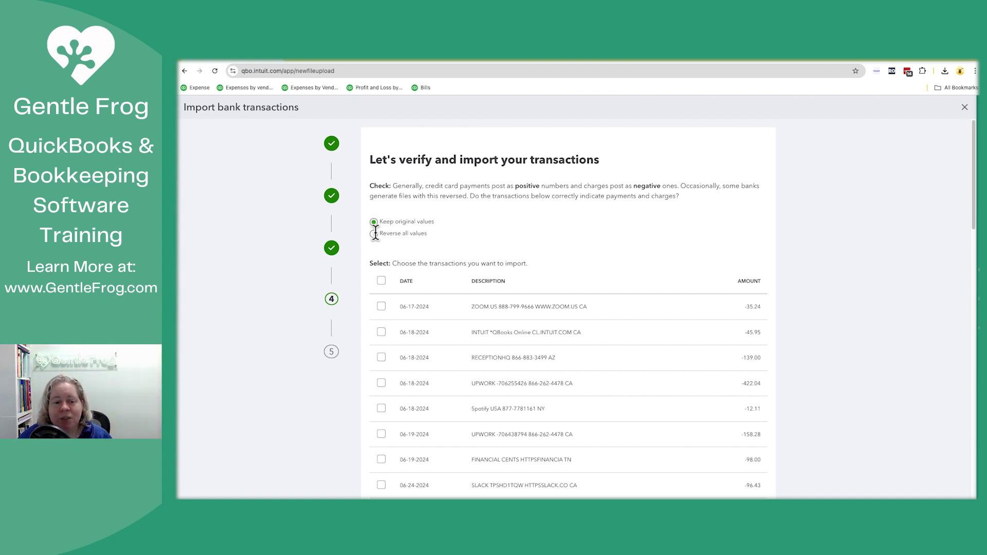
- Keep the original negative amounts, select all transactions and import them into B of A CC
{"action": "left_click", "coordinate": [374, 234]}
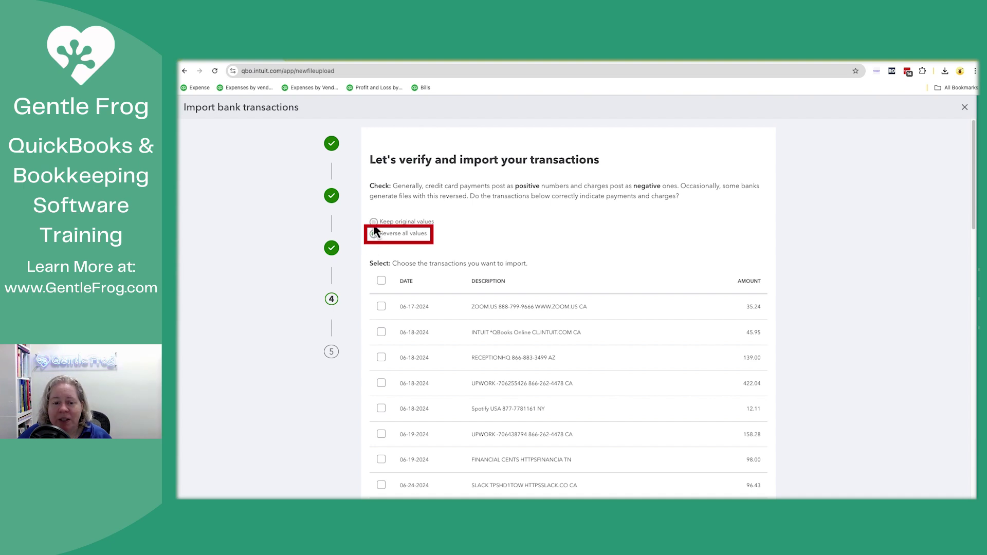
{"action": "left_click", "coordinate": [374, 222]}
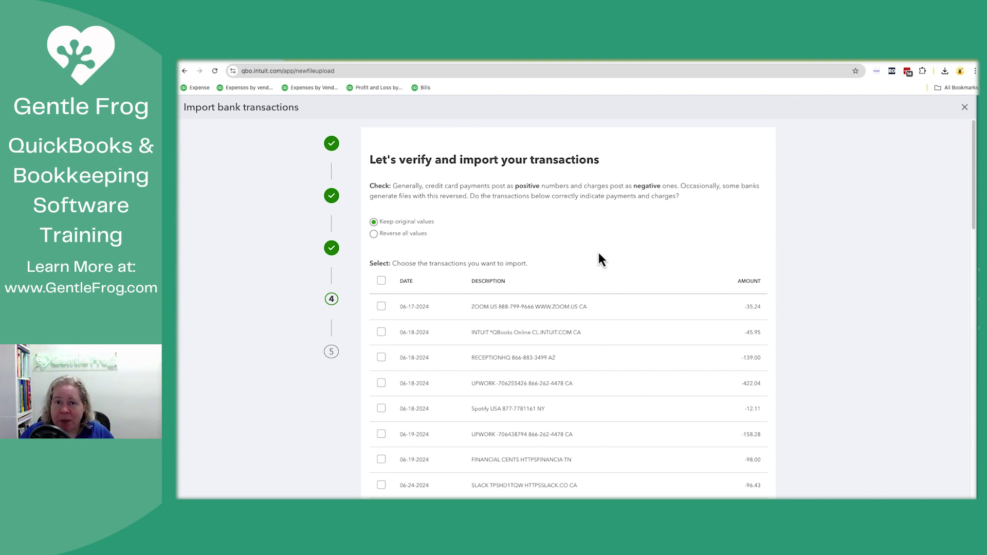
{"action": "scroll", "coordinate": [599, 254], "scroll_direction": "down", "scroll_amount": 6}
{"action": "scroll", "coordinate": [598, 252], "scroll_direction": "up", "scroll_amount": 7}
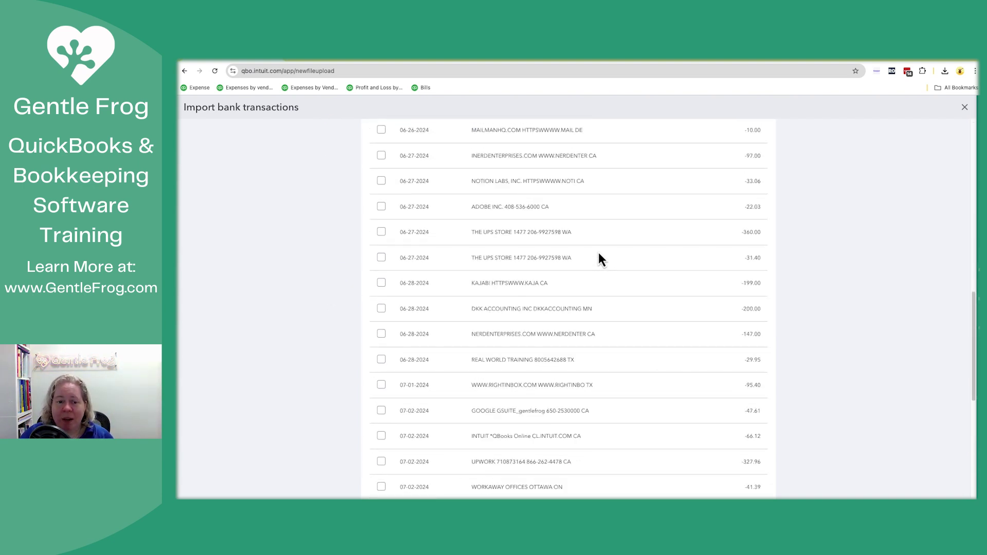
{"action": "left_click", "coordinate": [382, 280]}
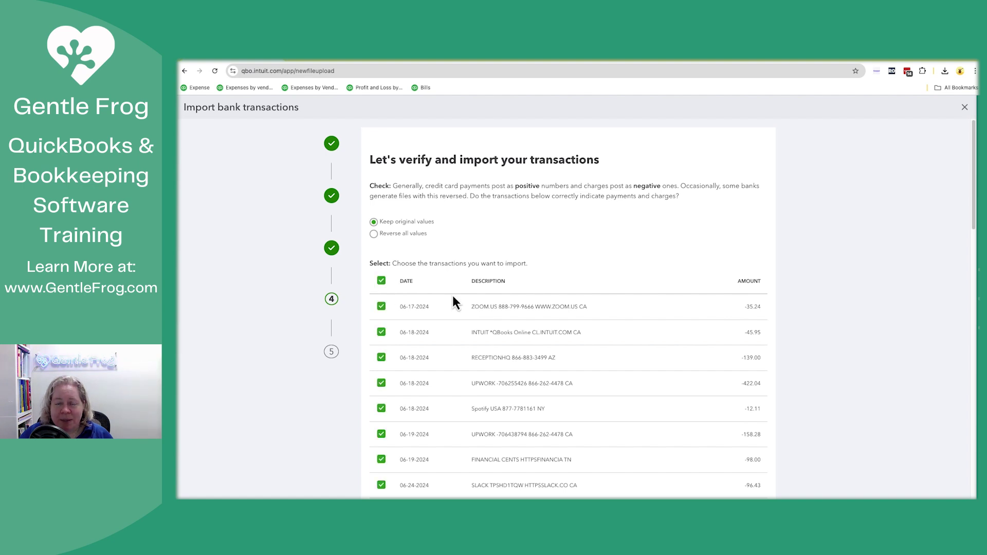
{"action": "scroll", "coordinate": [554, 294], "scroll_direction": "down", "scroll_amount": 15}
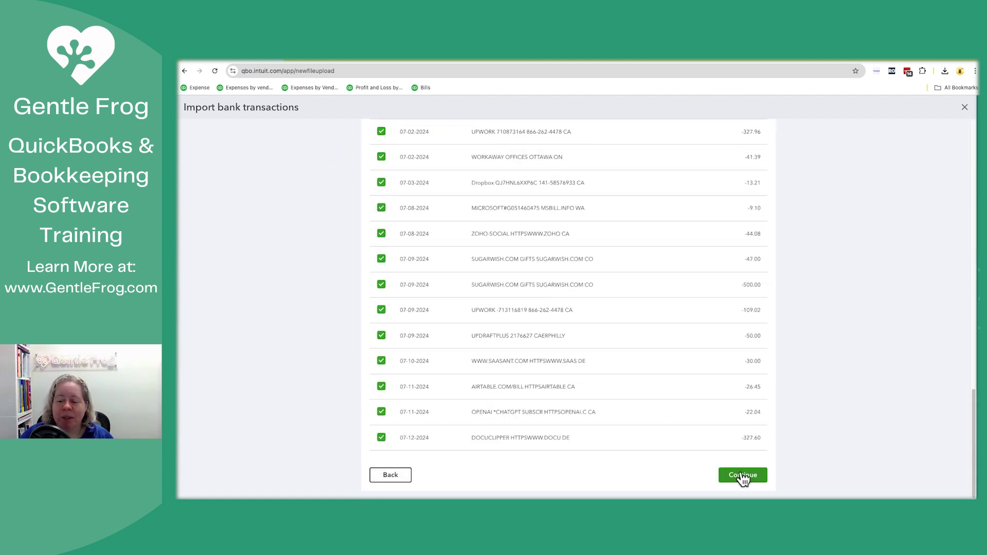
{"action": "left_click", "coordinate": [743, 475]}
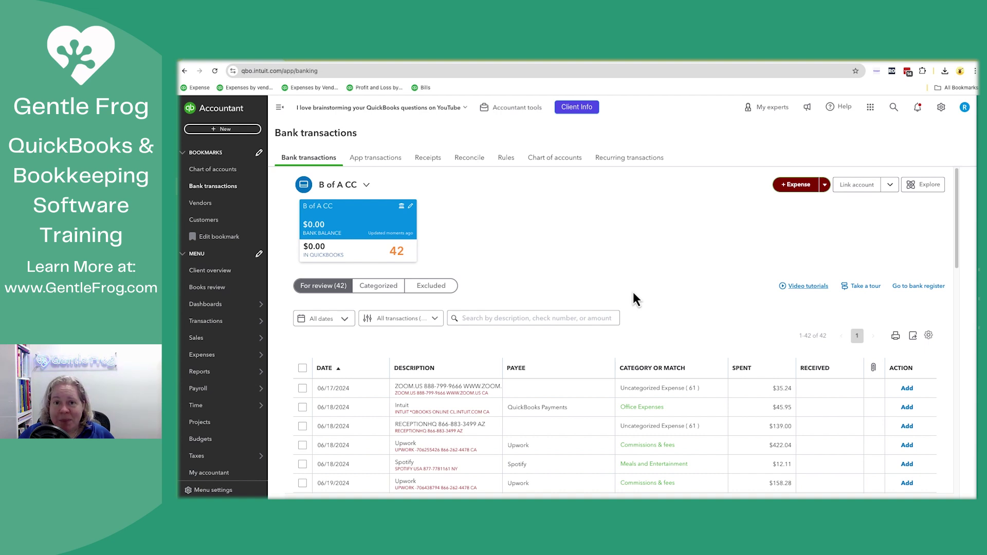
{"action": "scroll", "coordinate": [633, 295], "scroll_direction": "down", "scroll_amount": 3}
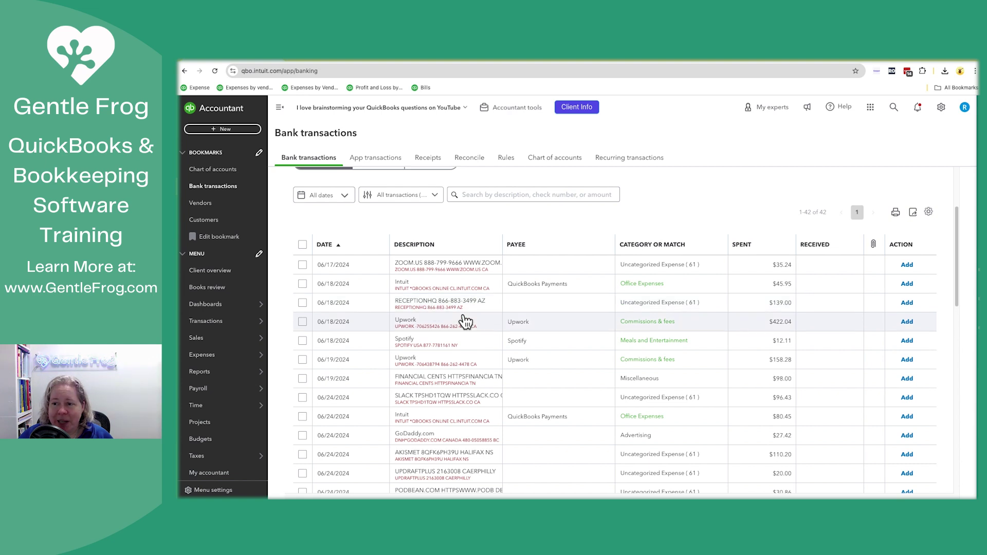
{"action": "left_click", "coordinate": [892, 75]}
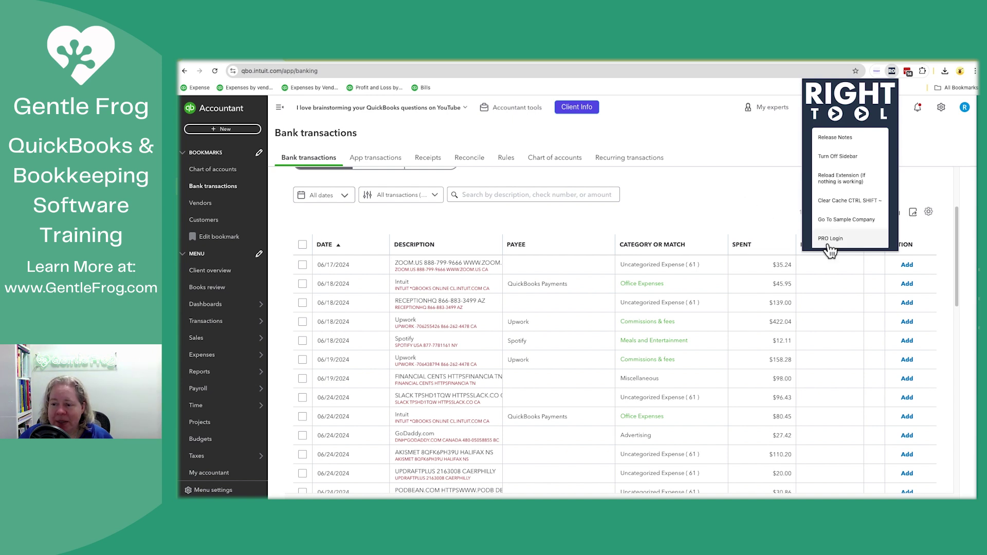
{"action": "left_click", "coordinate": [755, 207]}
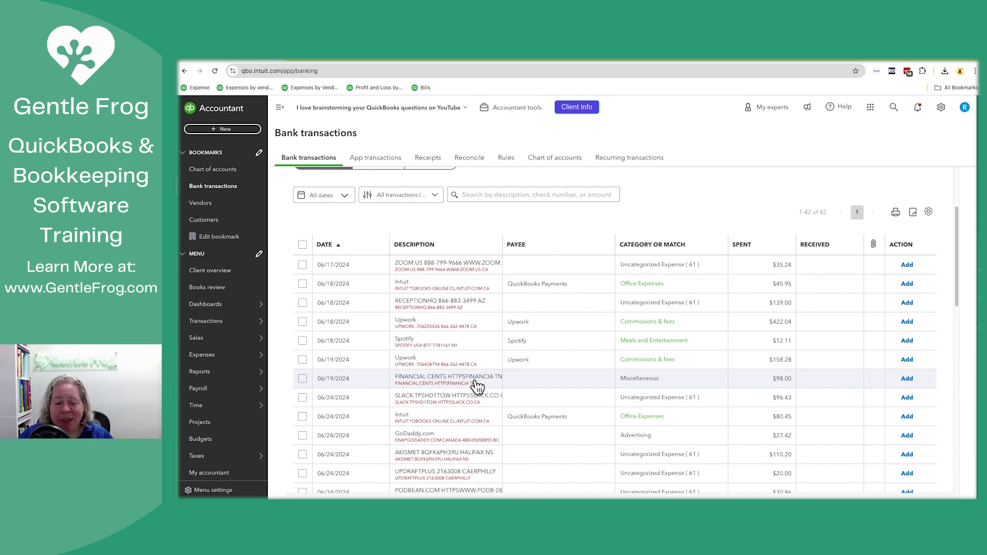
{"action": "scroll", "coordinate": [477, 386], "scroll_direction": "up", "scroll_amount": 3}
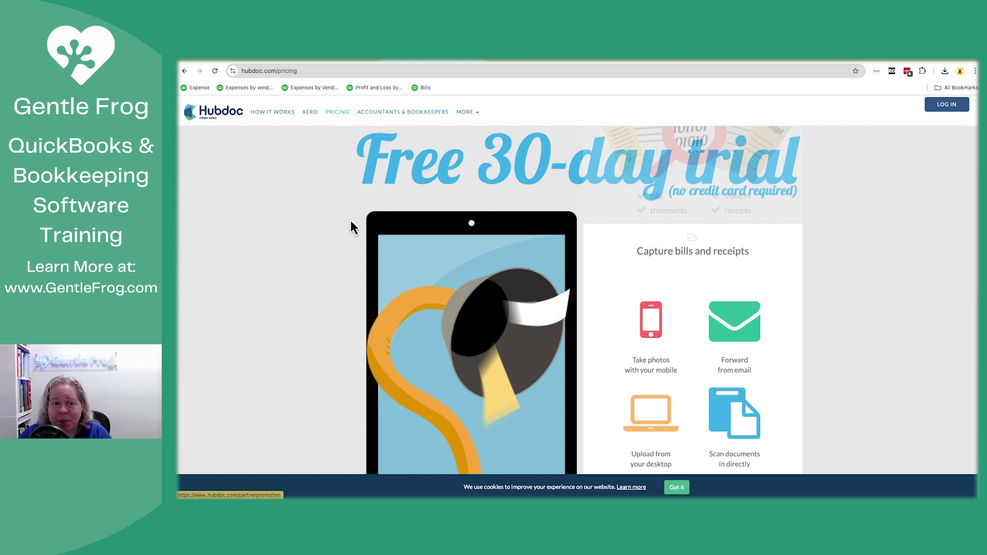
{"action": "scroll", "coordinate": [352, 224], "scroll_direction": "down", "scroll_amount": 2}
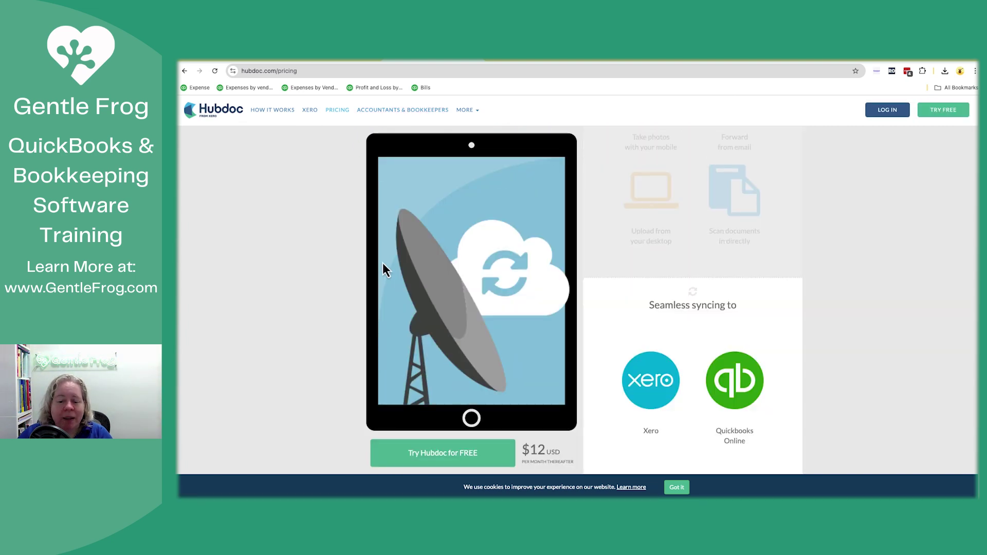
{"action": "left_click_drag", "start_coordinate": [527, 450], "coordinate": [557, 453]}
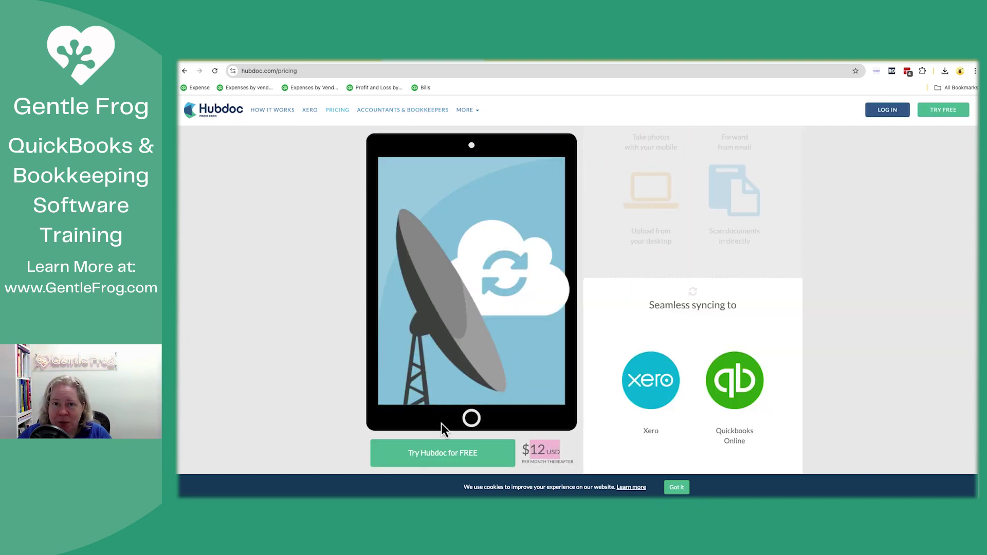
{"action": "left_click", "coordinate": [287, 381]}
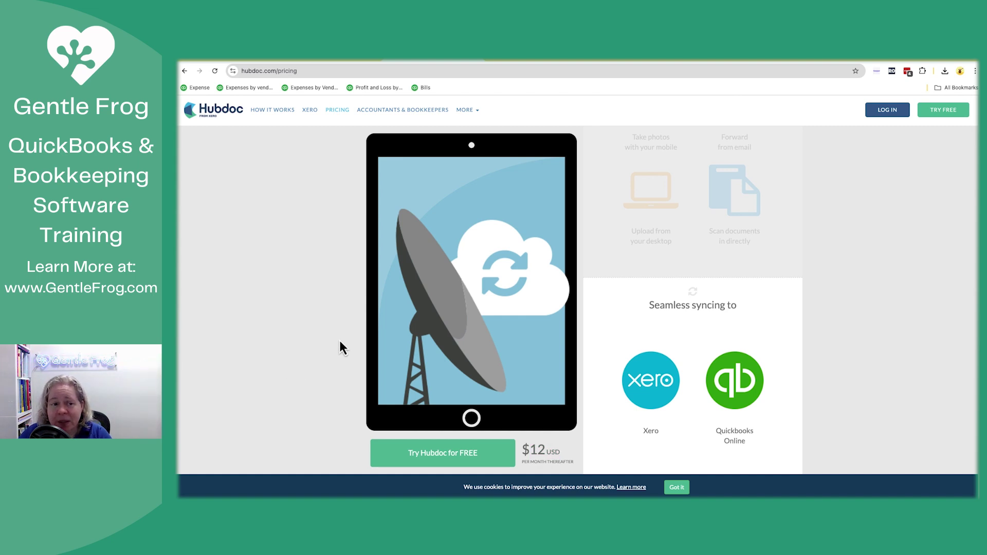